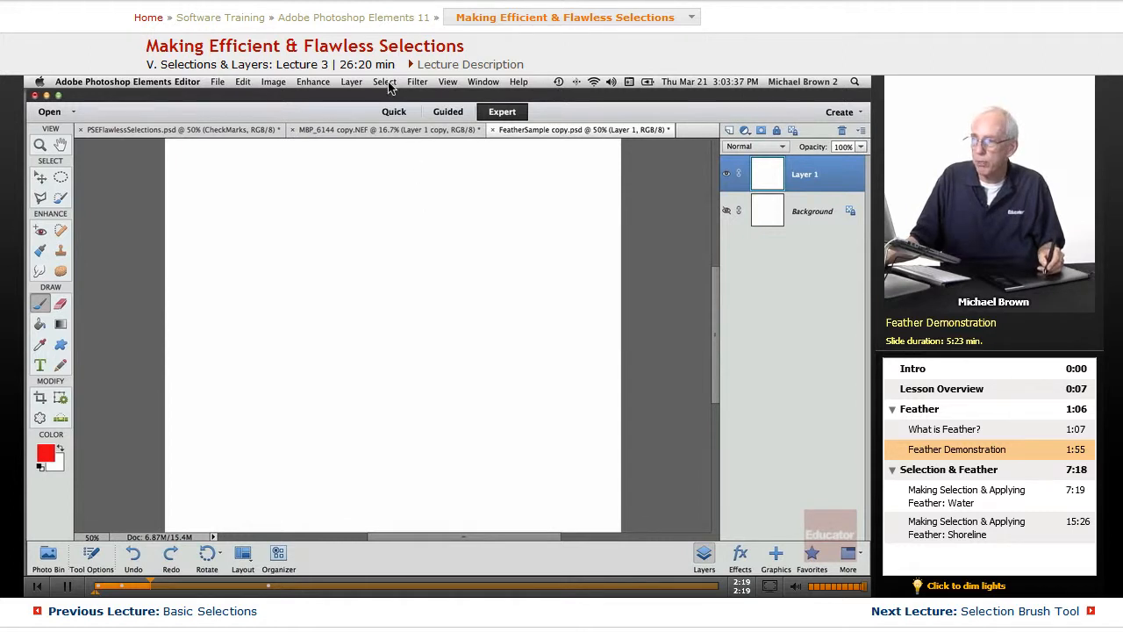
Review the feather and edge options offered by the Marquee, Lasso, Selection Brush, Quick Selection and Magic Wand tools
{"action": "left_click", "coordinate": [384, 81]}
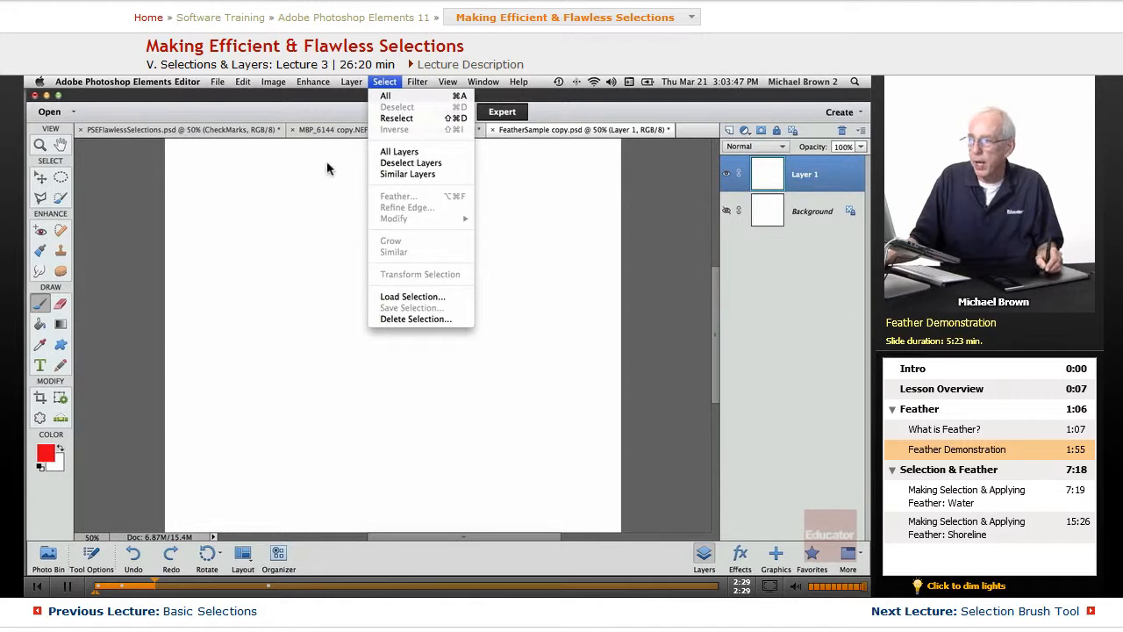
{"action": "left_click", "coordinate": [551, 385]}
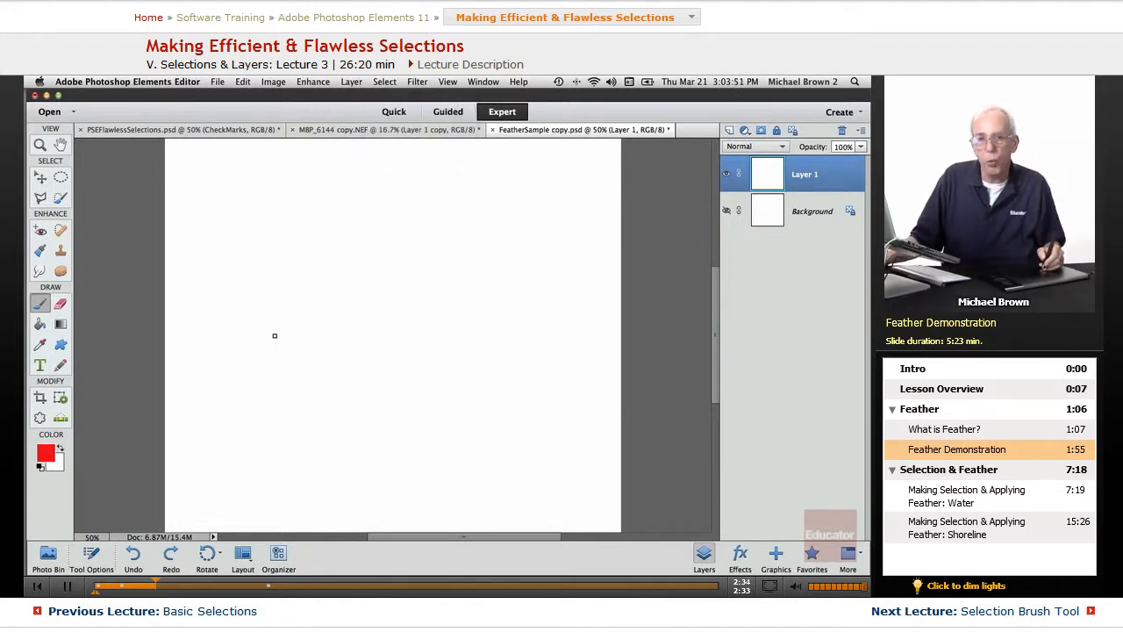
{"action": "left_click", "coordinate": [93, 555]}
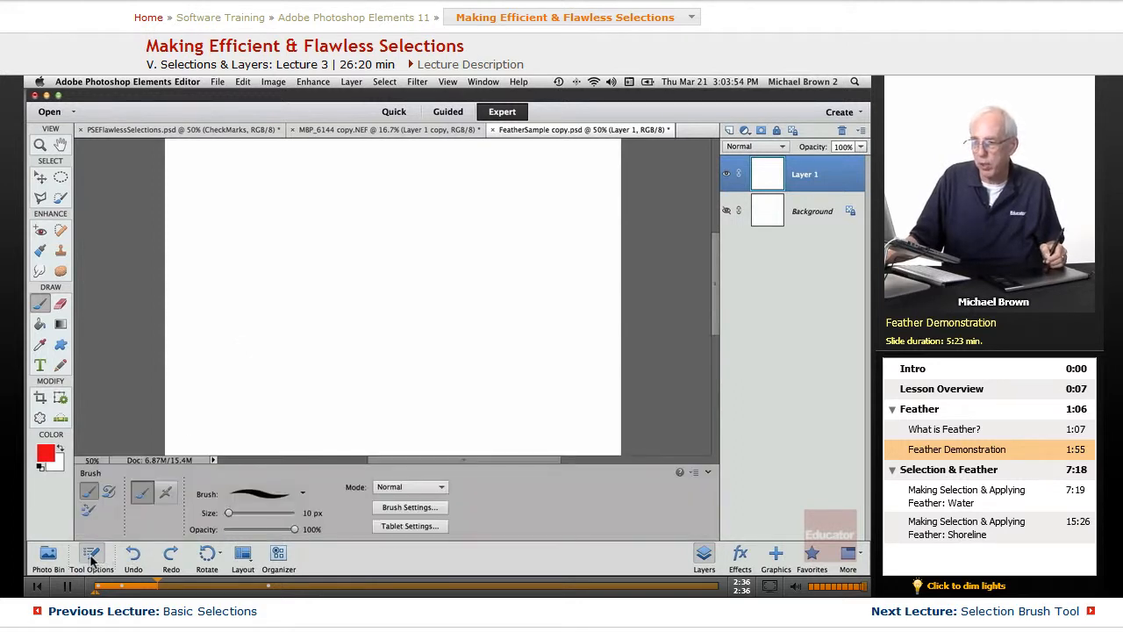
{"action": "left_click", "coordinate": [60, 178]}
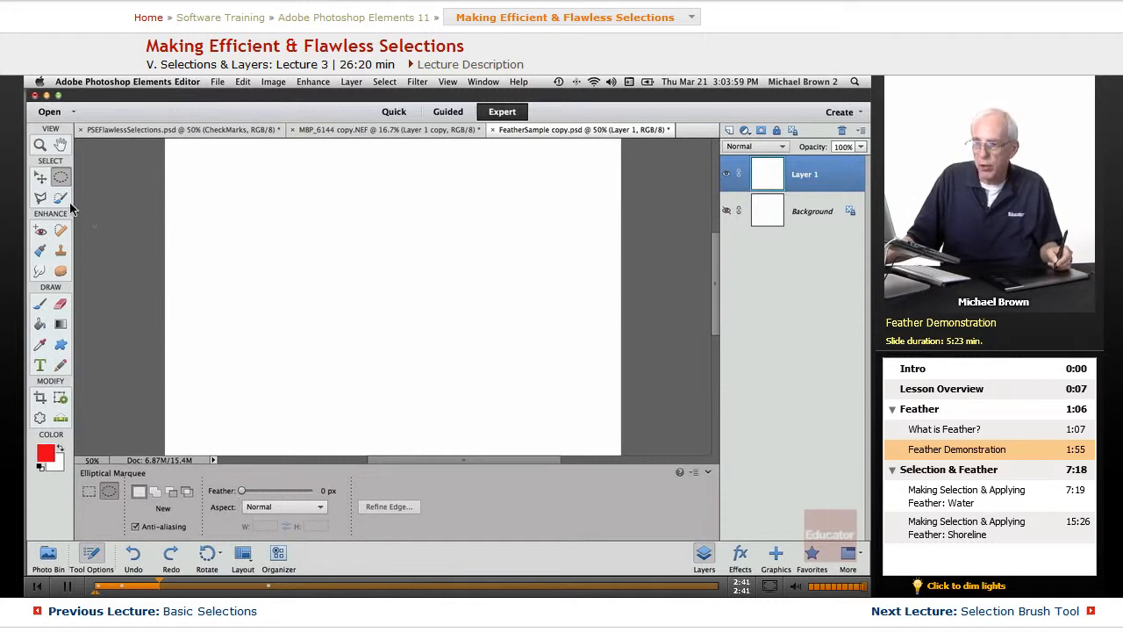
{"action": "left_click", "coordinate": [88, 491]}
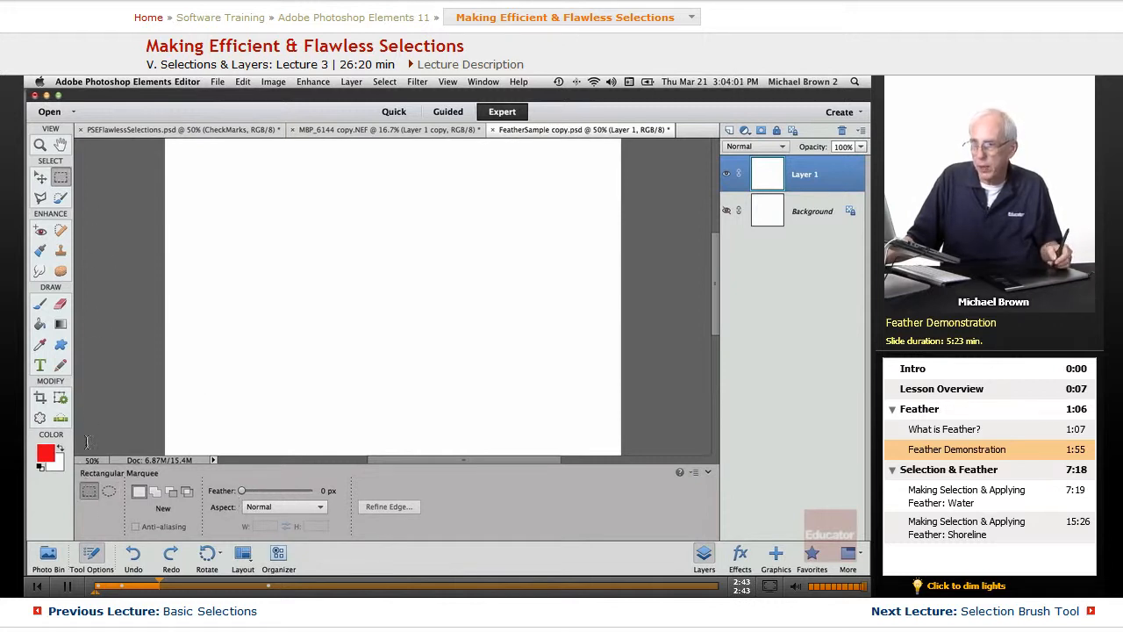
{"action": "left_click", "coordinate": [40, 199]}
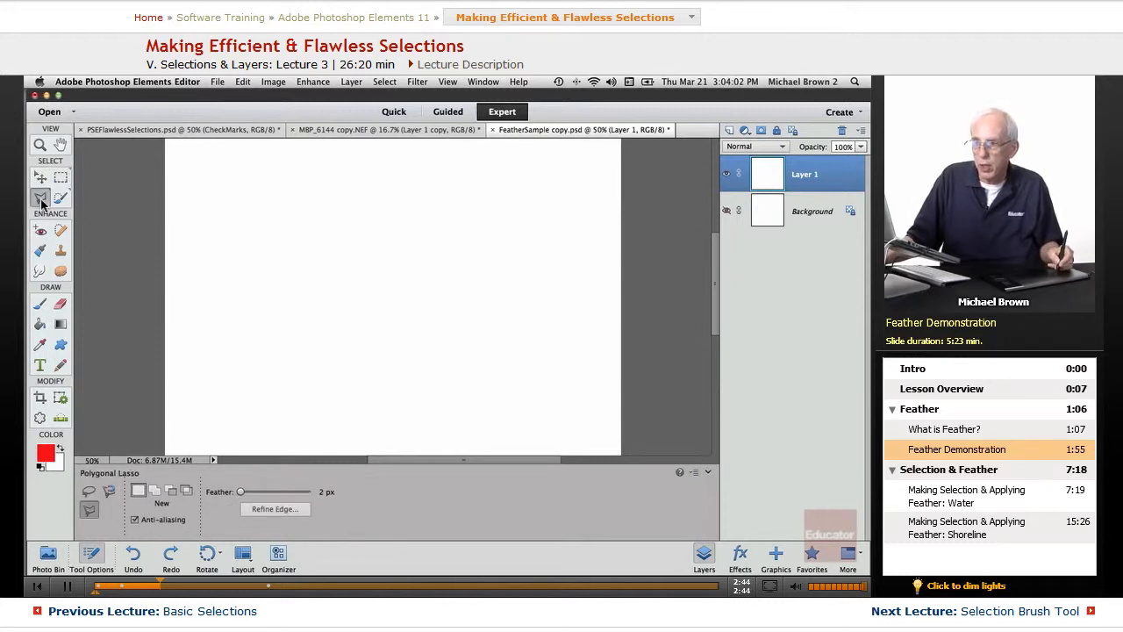
{"action": "left_click", "coordinate": [109, 492]}
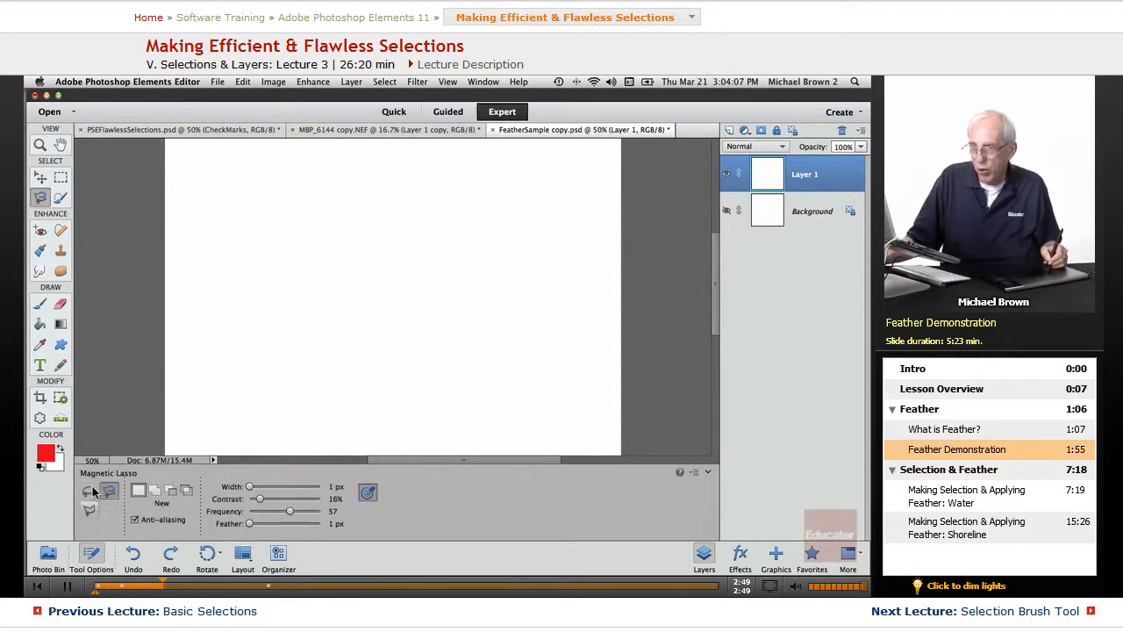
{"action": "left_click", "coordinate": [61, 198]}
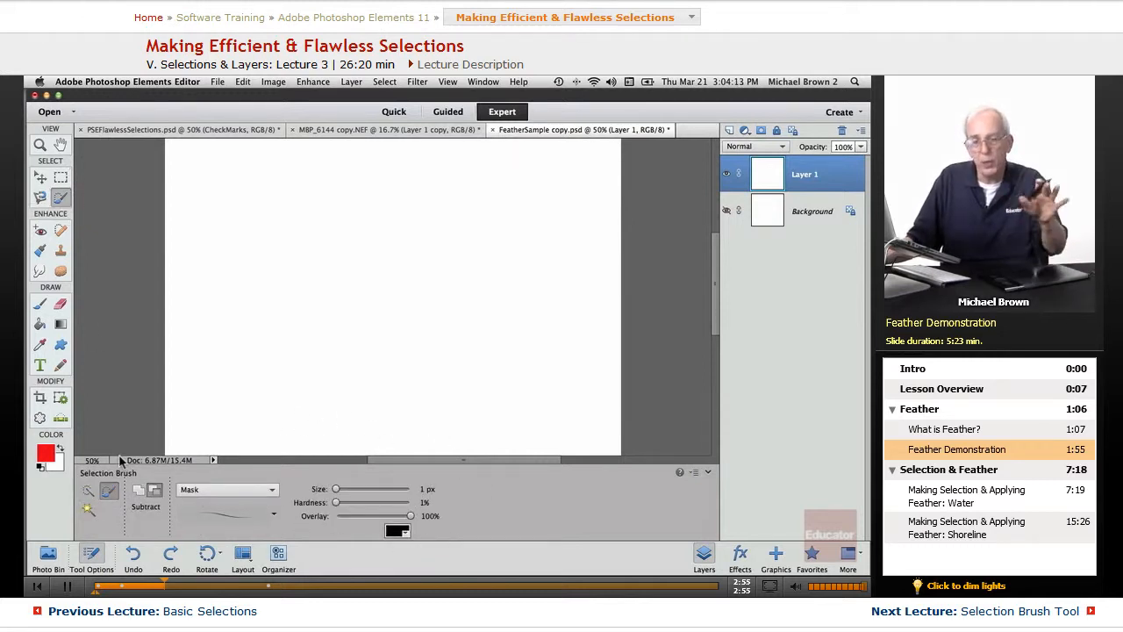
{"action": "left_click", "coordinate": [88, 490]}
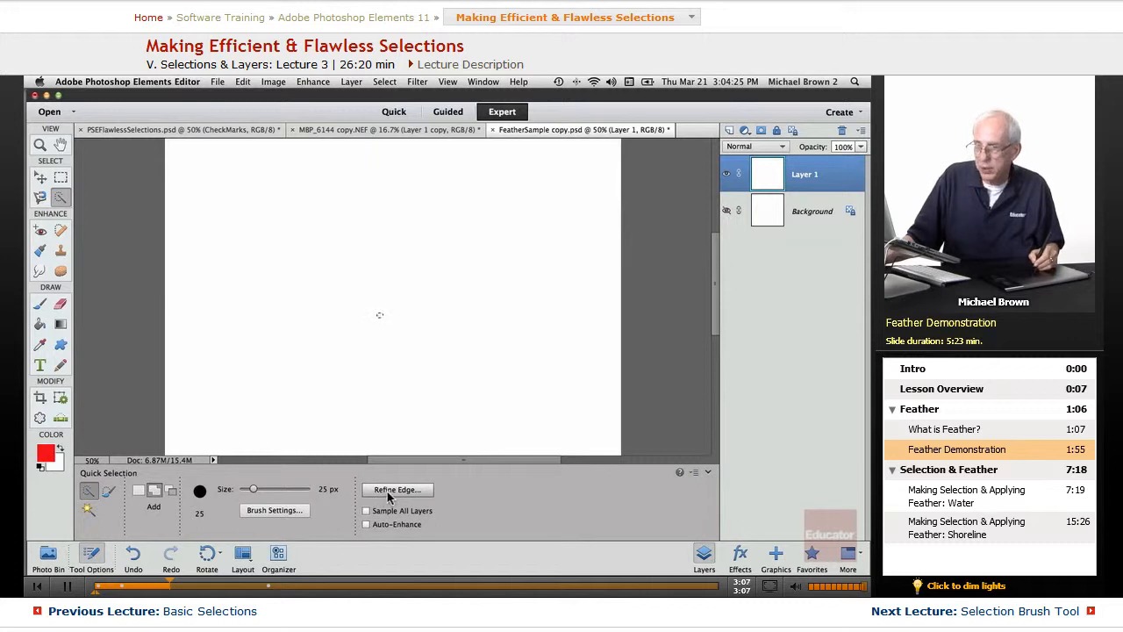
{"action": "left_click", "coordinate": [89, 510]}
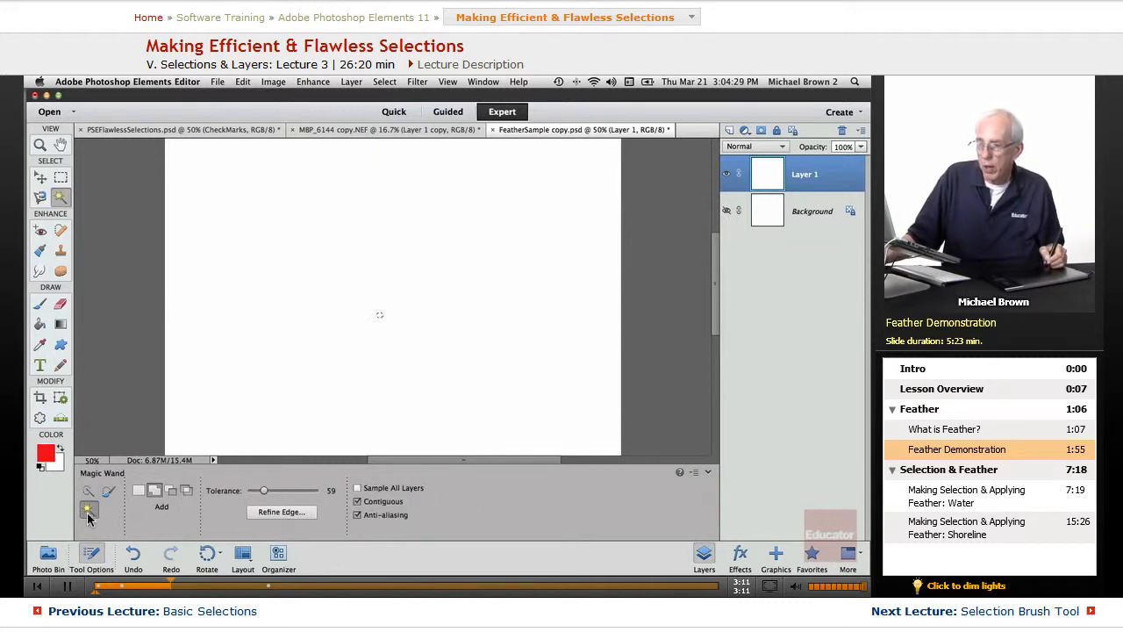
Select the white canvas with the Magic Wand to view its Refine Edge settings, cancelling them and deselecting
{"action": "left_click", "coordinate": [364, 314]}
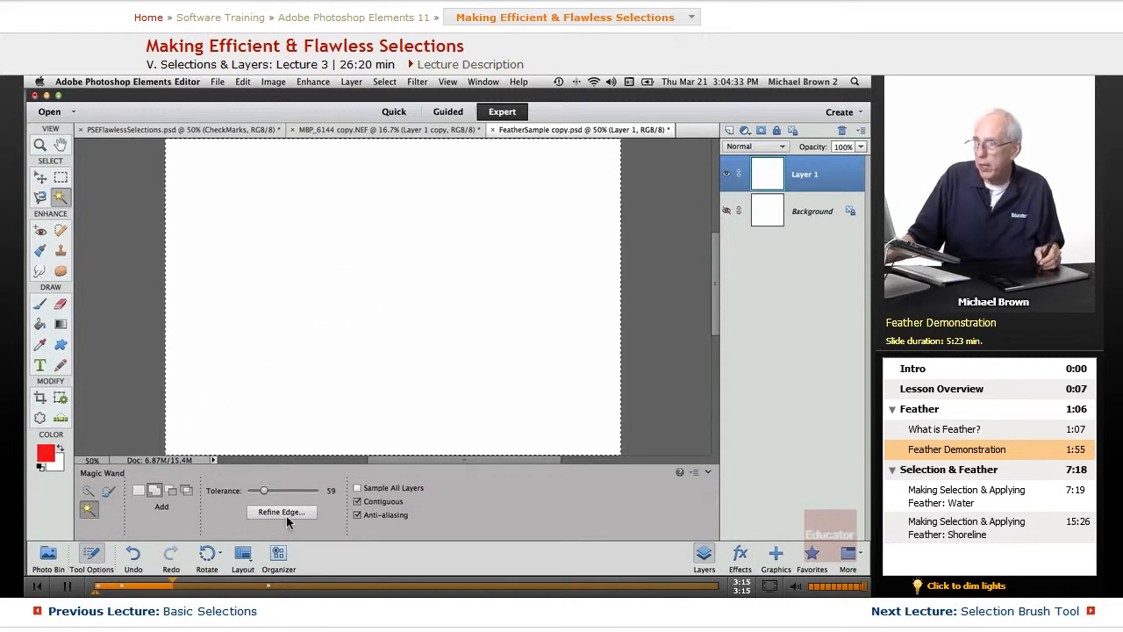
{"action": "left_click", "coordinate": [386, 84]}
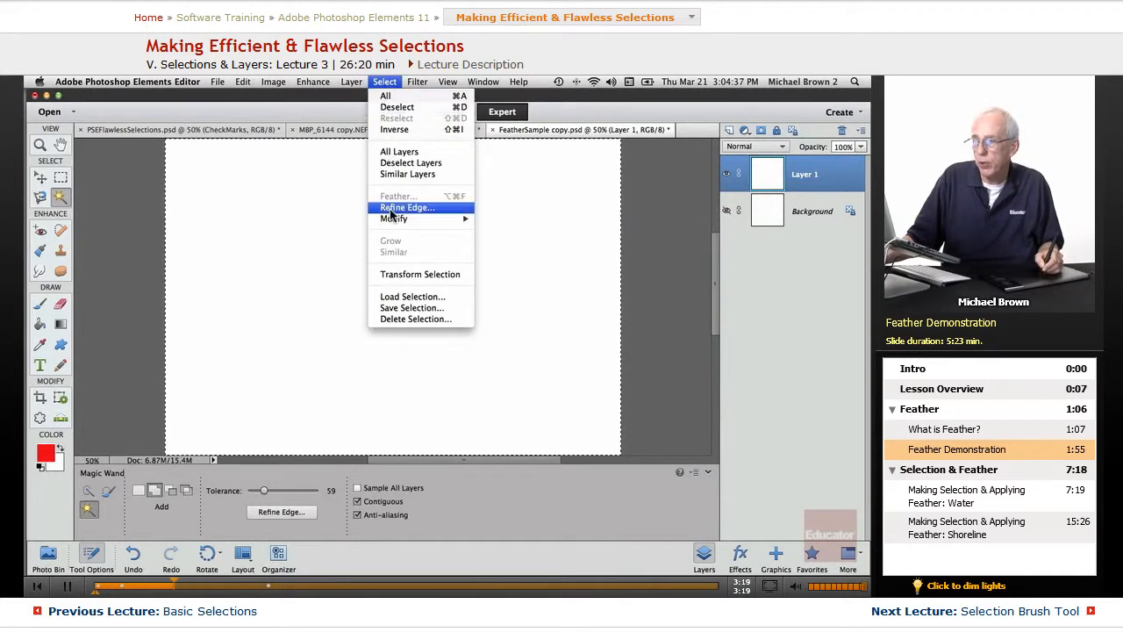
{"action": "left_click", "coordinate": [382, 85]}
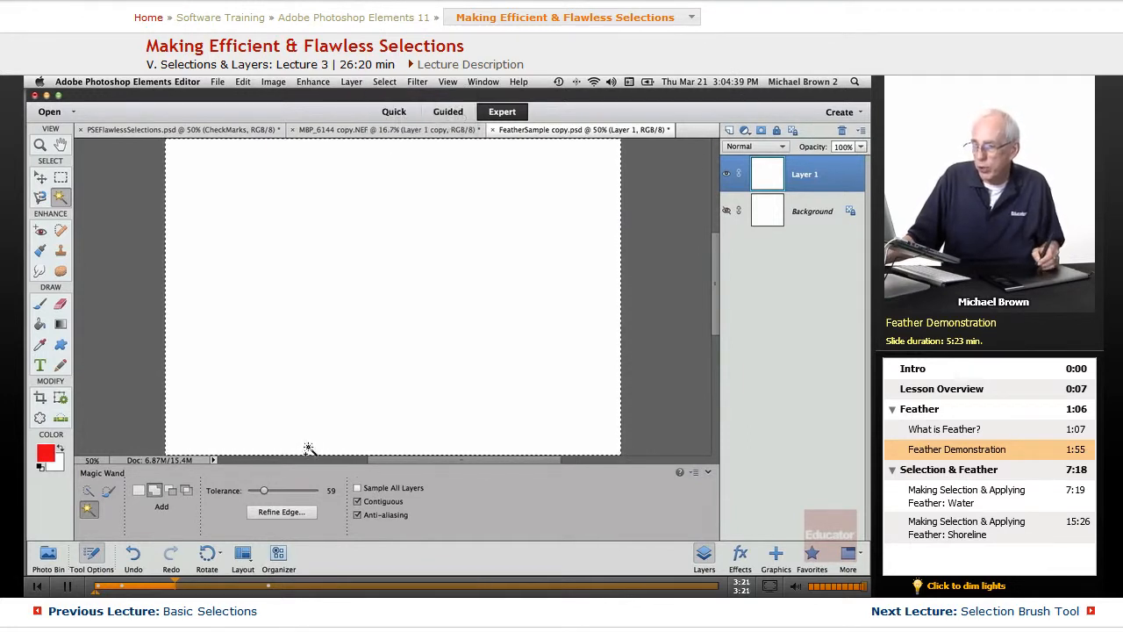
{"action": "left_click", "coordinate": [281, 512]}
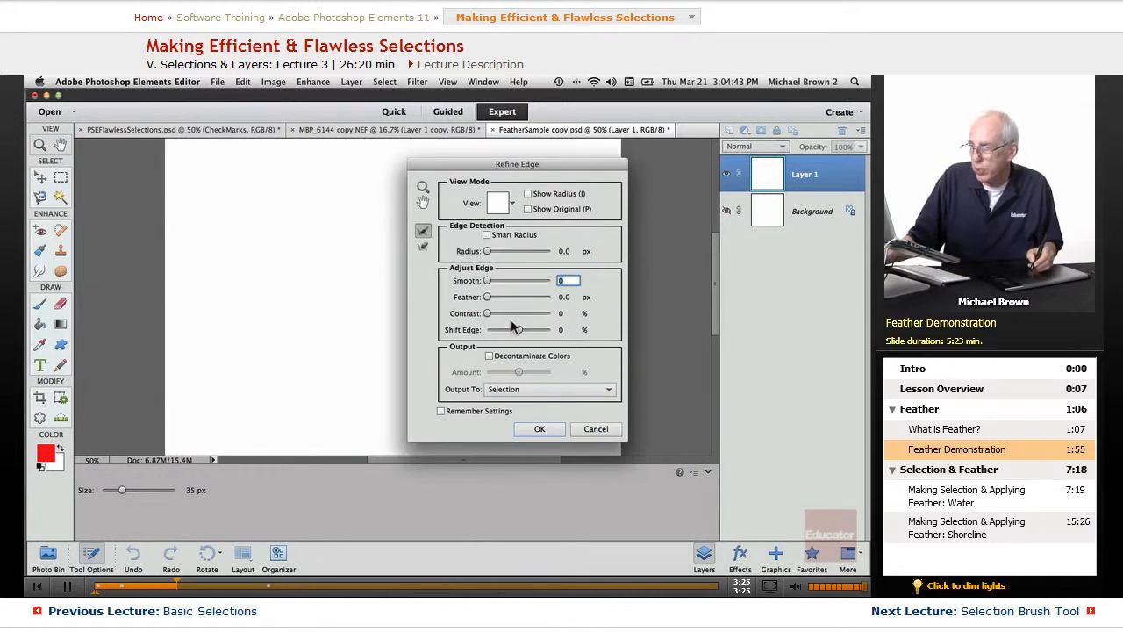
{"action": "left_click", "coordinate": [595, 429]}
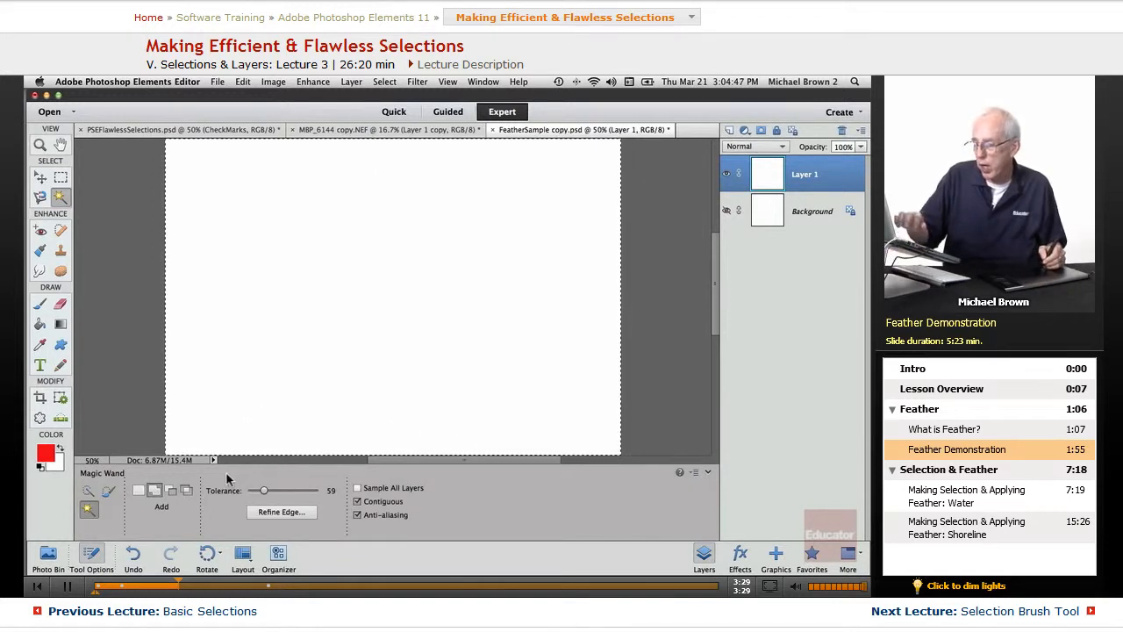
{"action": "left_click", "coordinate": [93, 554]}
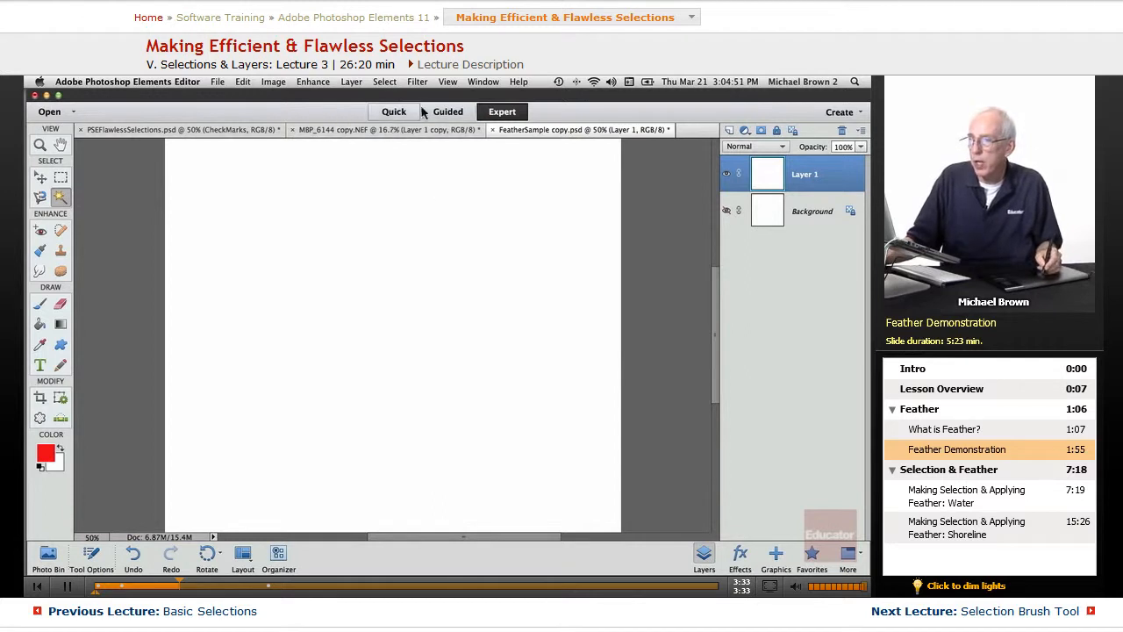
Load the saved selection "0" as a new selection
{"action": "left_click", "coordinate": [384, 81]}
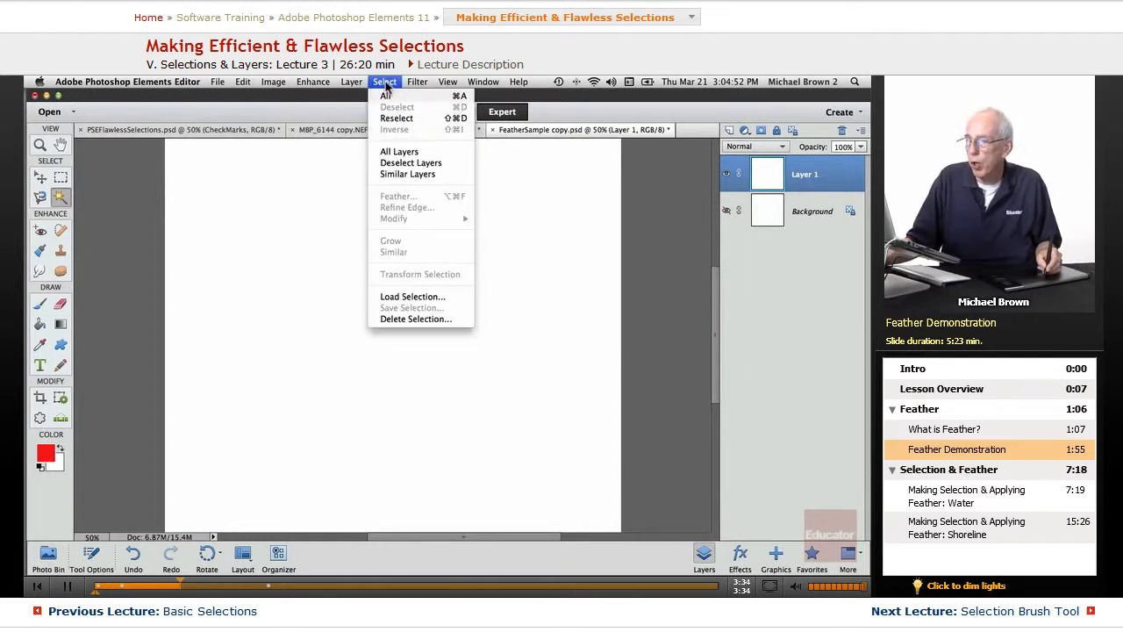
{"action": "left_click", "coordinate": [399, 298]}
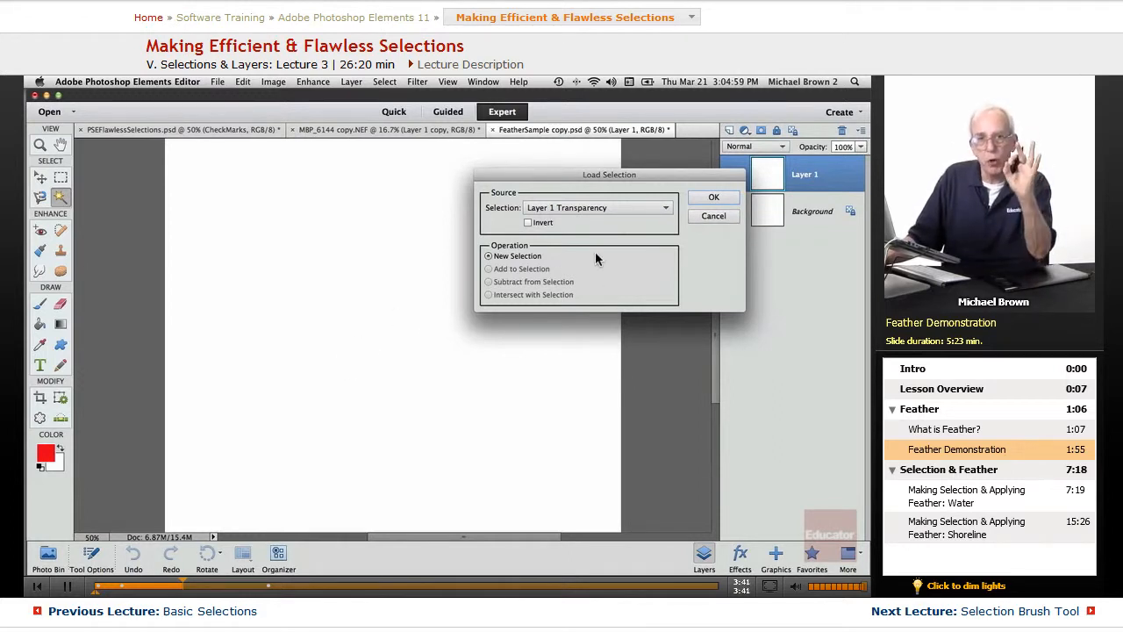
{"action": "left_click", "coordinate": [561, 211]}
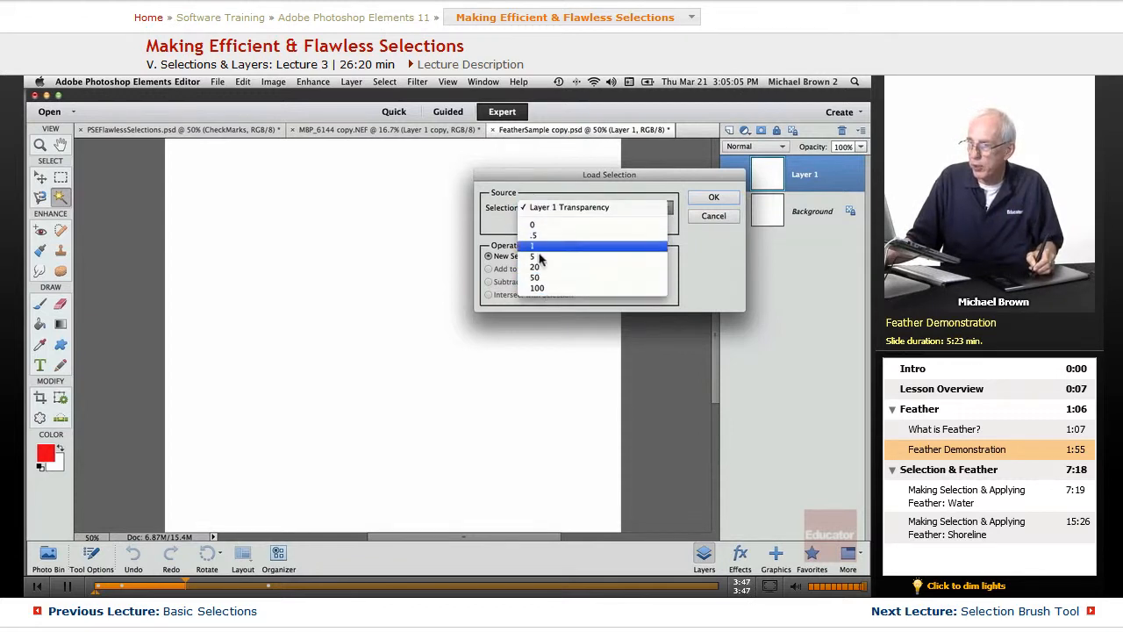
{"action": "left_click", "coordinate": [536, 225]}
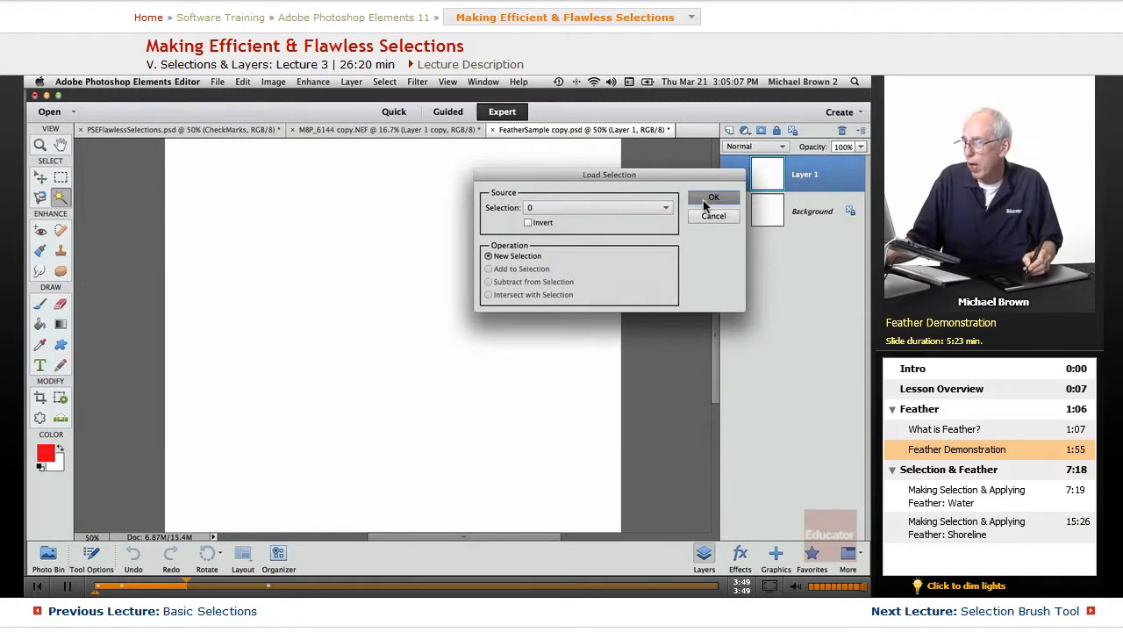
{"action": "left_click", "coordinate": [707, 200]}
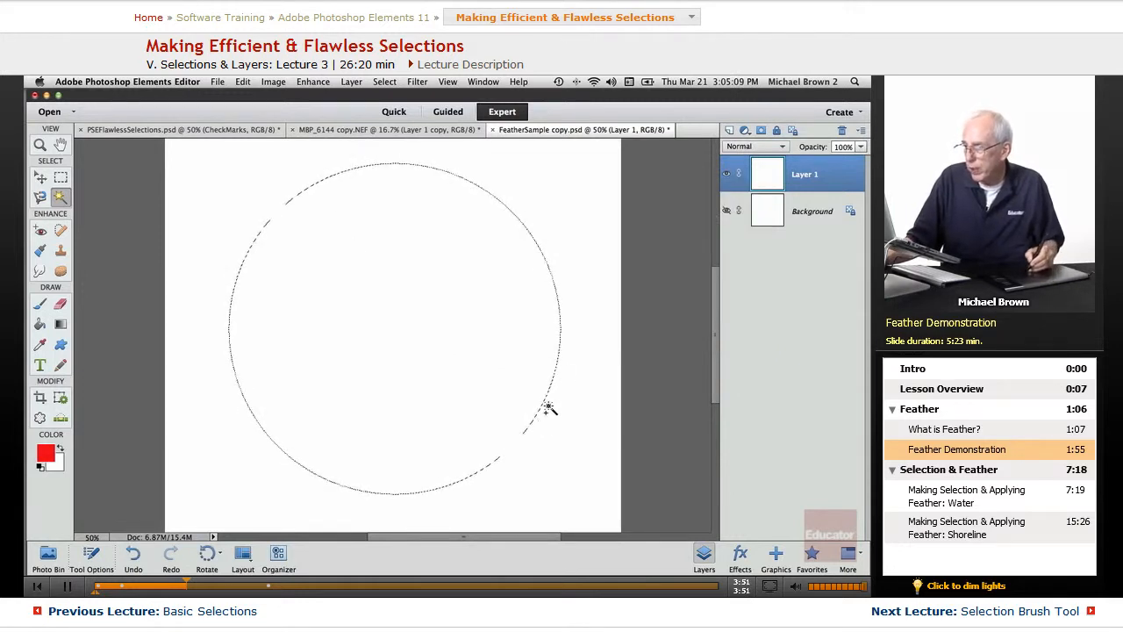
Display the loaded circle selection as a mask using the Selection Brush in Mask mode
{"action": "key", "text": "super+equal"}
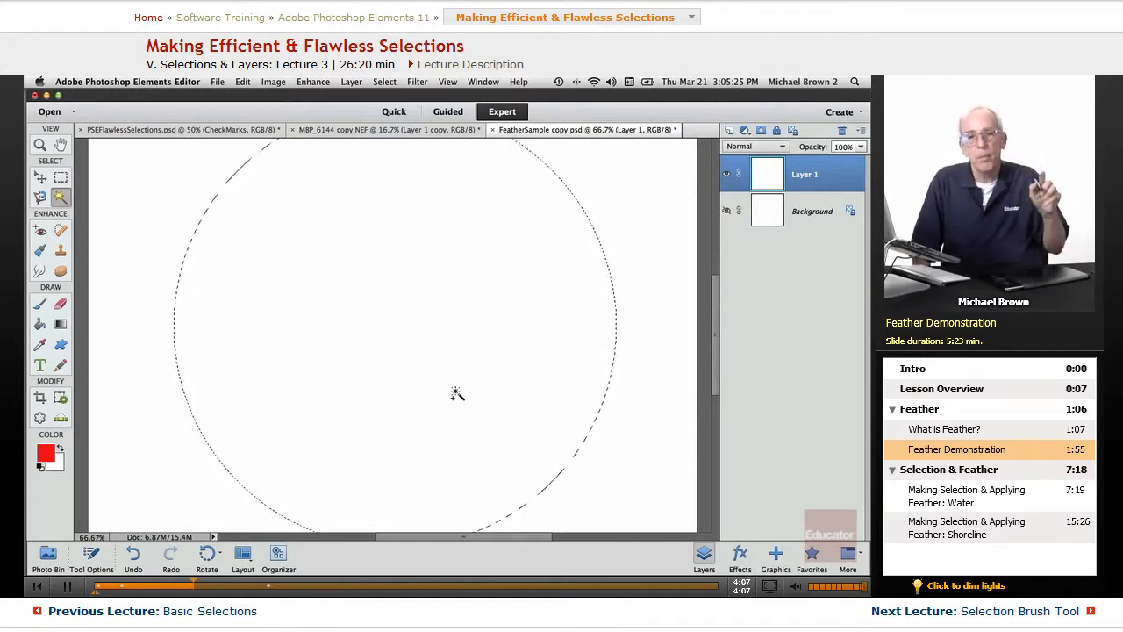
{"action": "left_click", "coordinate": [61, 199]}
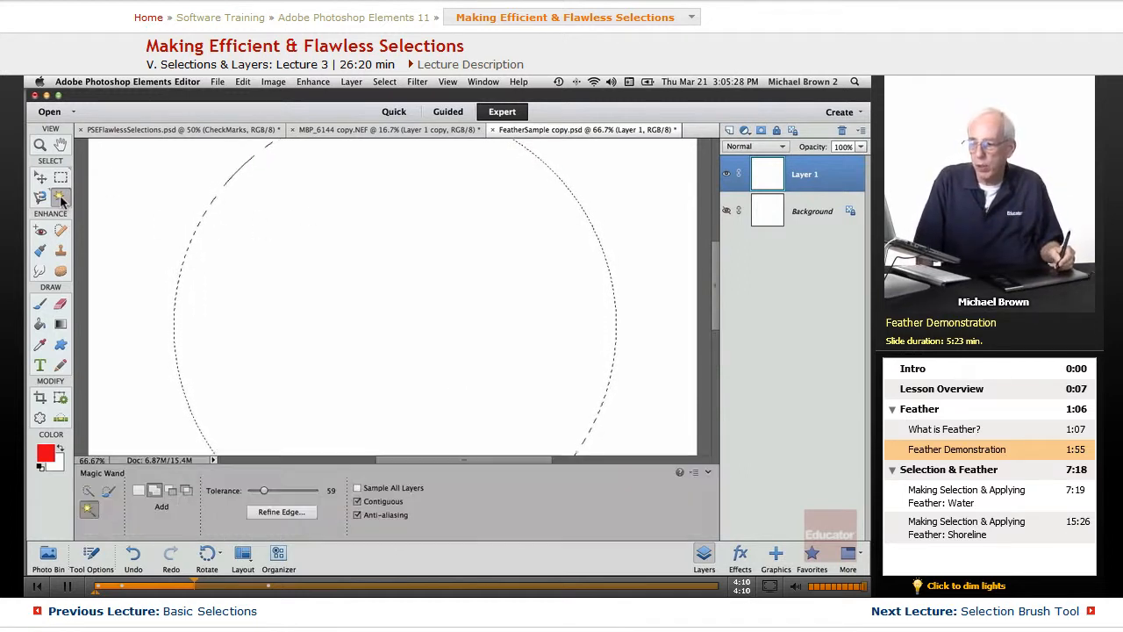
{"action": "left_click", "coordinate": [109, 494]}
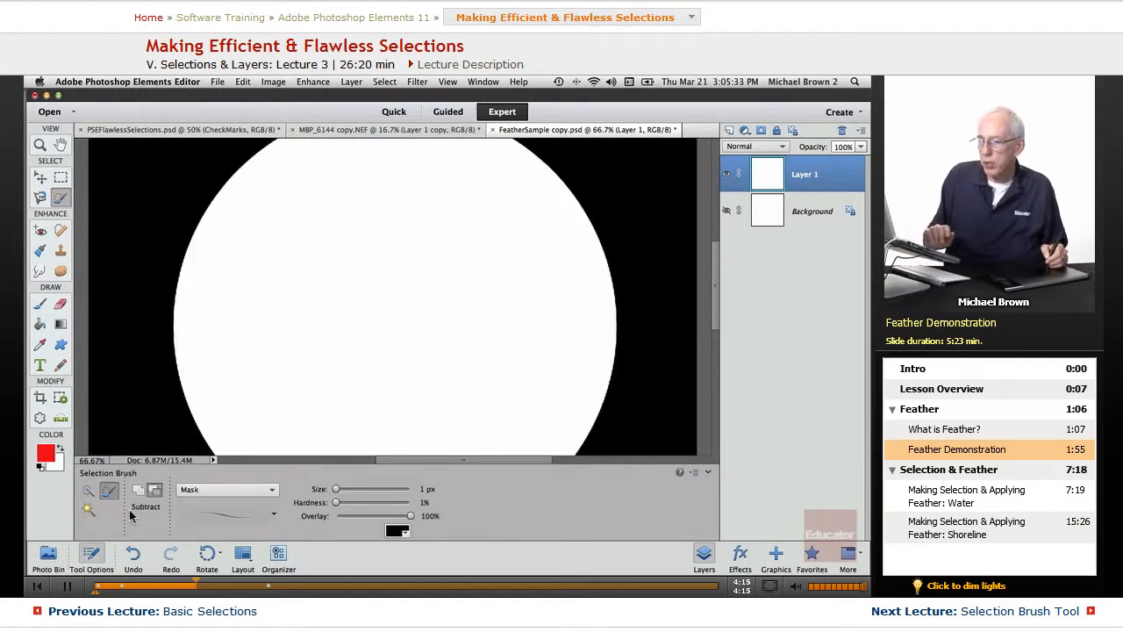
{"action": "left_click", "coordinate": [96, 558]}
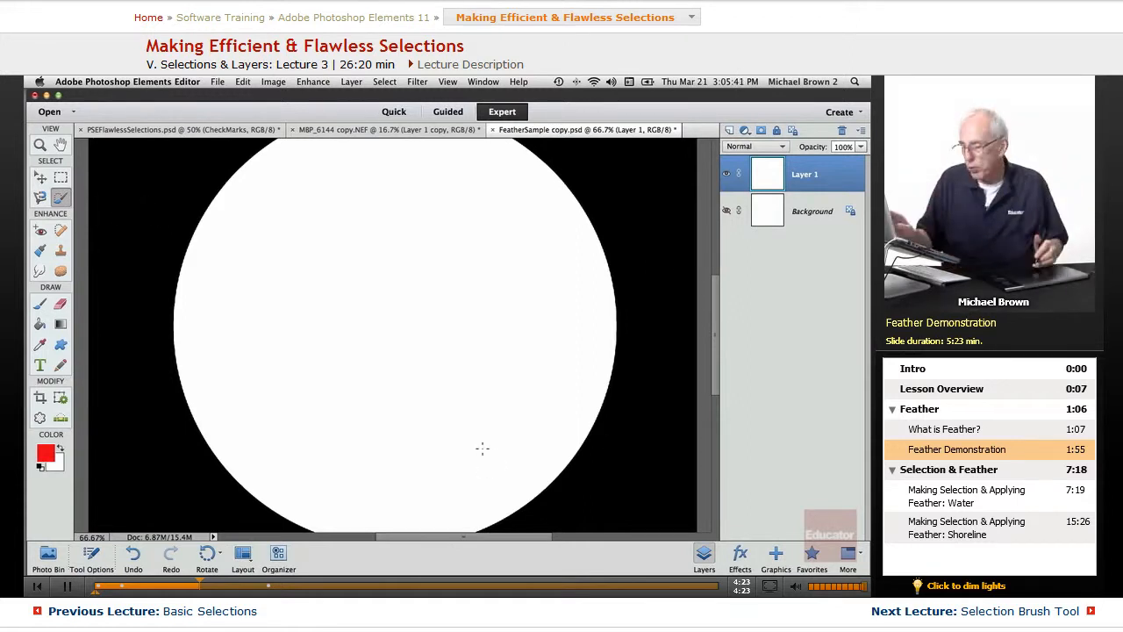
Examine the pixels along the circle mask's upper edge at 800% magnification, undoing the stray mark inside the circle
{"action": "key", "text": "super+equal"}
{"action": "key", "text": "super+equal"}
{"action": "key", "text": "super+equal"}
{"action": "key", "text": "super+equal"}
{"action": "key", "text": "super+equal"}
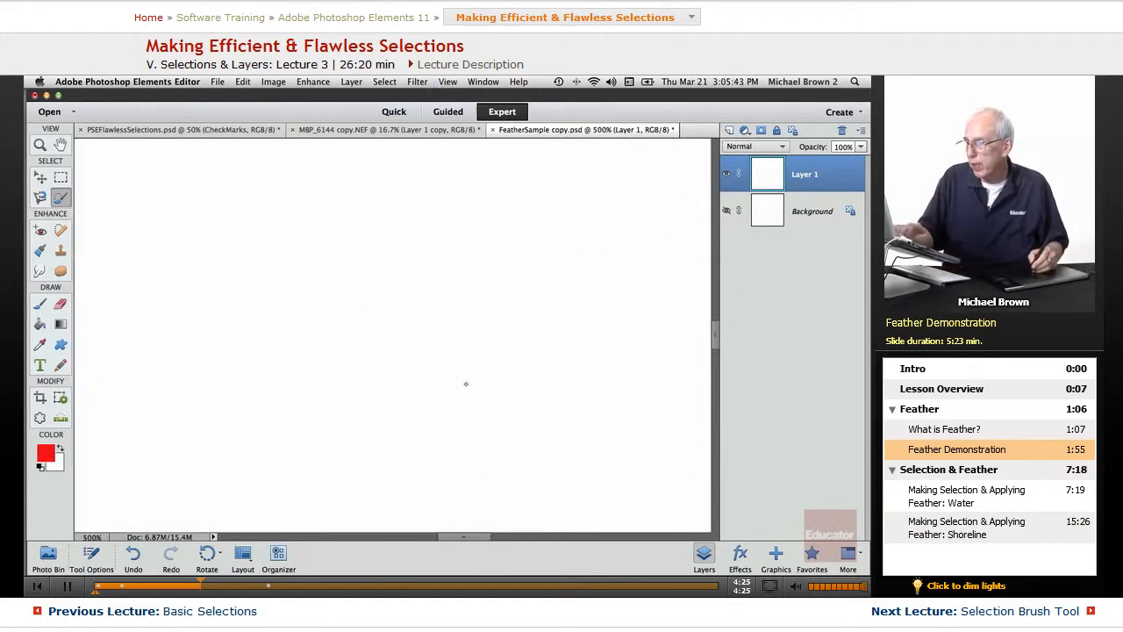
{"action": "left_click_drag", "start_coordinate": [577, 312], "coordinate": [377, 509]}
{"action": "left_click_drag", "start_coordinate": [513, 238], "coordinate": [393, 397]}
{"action": "left_click_drag", "start_coordinate": [428, 249], "coordinate": [318, 388]}
{"action": "left_click_drag", "start_coordinate": [464, 231], "coordinate": [429, 425]}
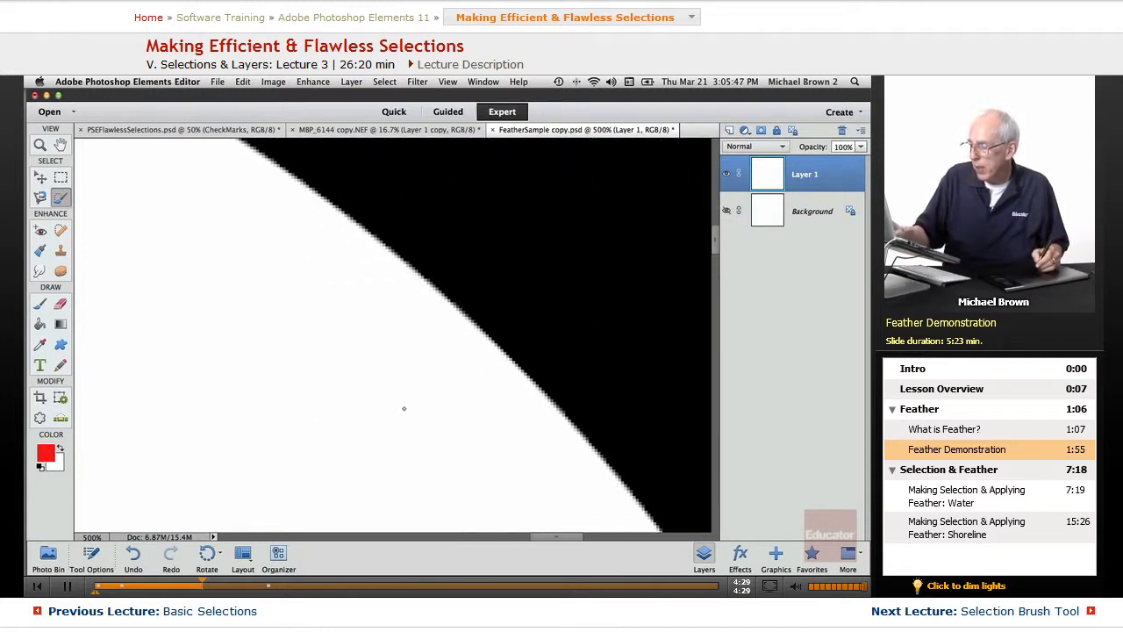
{"action": "key", "text": "super+equal"}
{"action": "key", "text": "super+equal"}
{"action": "left_click_drag", "start_coordinate": [423, 364], "coordinate": [298, 348]}
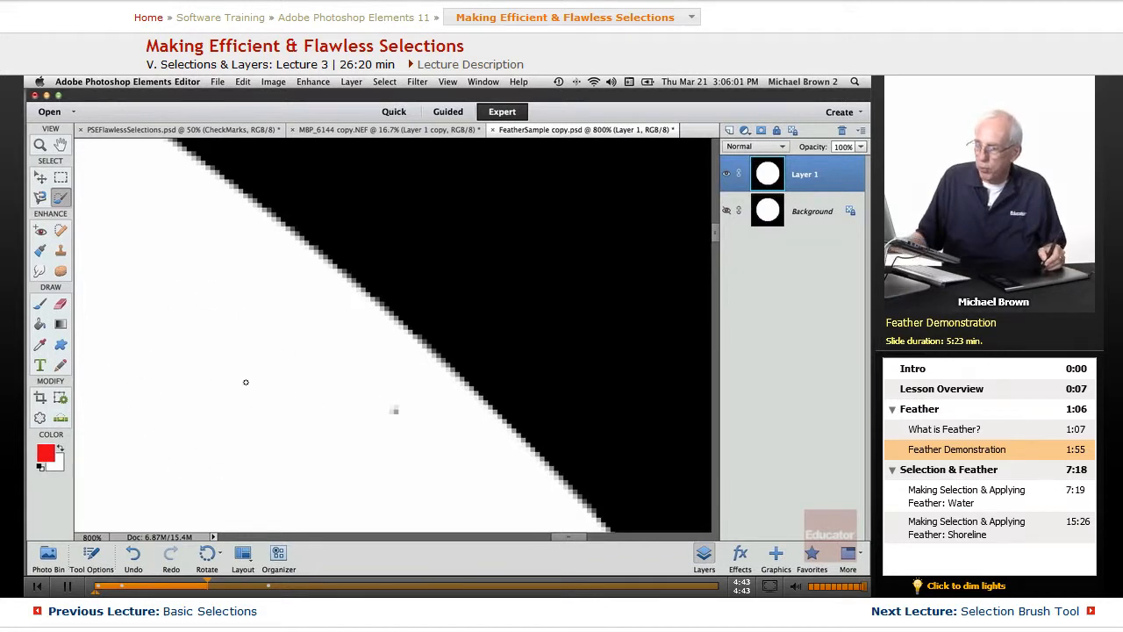
{"action": "key", "text": "super+z"}
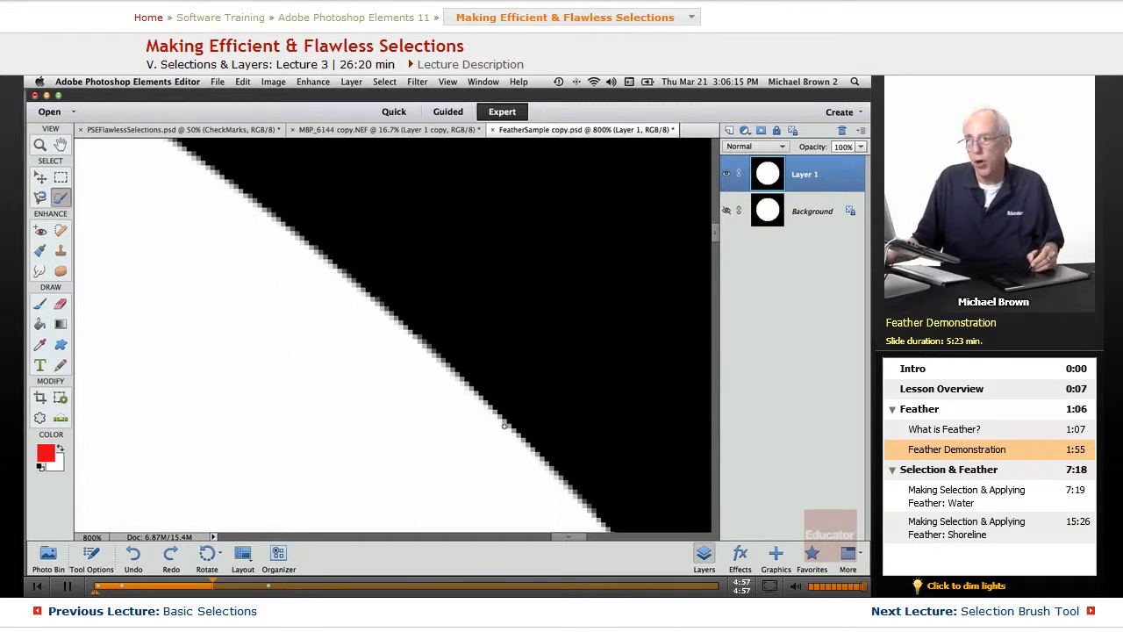
Load the saved selection "1" as a new selection in place of the unfeathered one
{"action": "left_click", "coordinate": [387, 82]}
{"action": "left_click", "coordinate": [388, 82]}
{"action": "left_click", "coordinate": [386, 81]}
{"action": "left_click", "coordinate": [406, 293]}
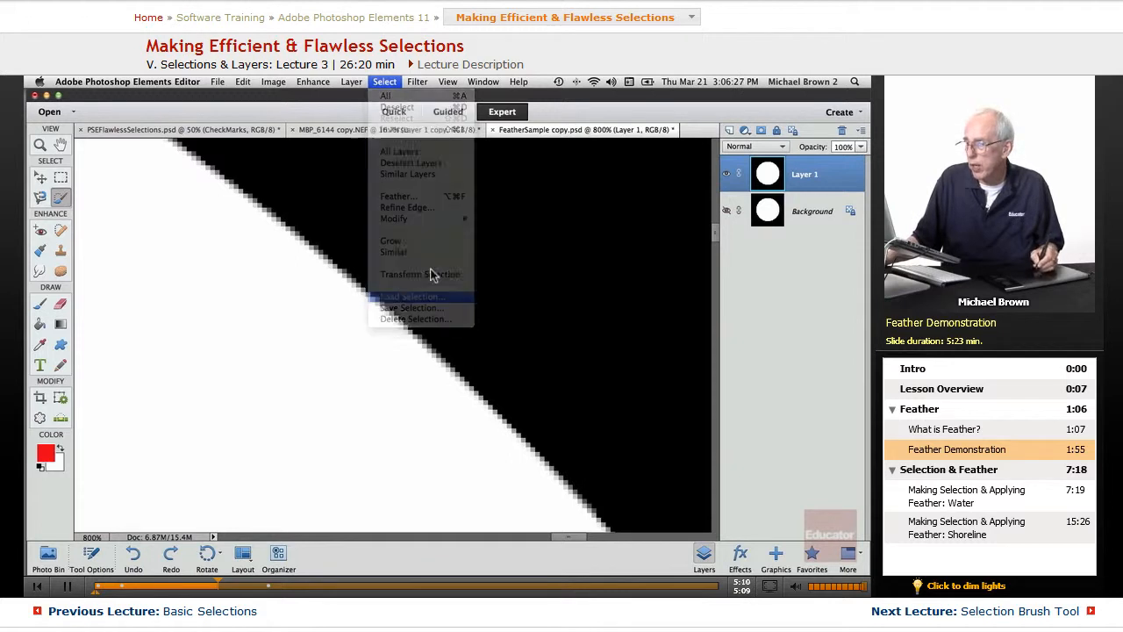
{"action": "left_click", "coordinate": [553, 208]}
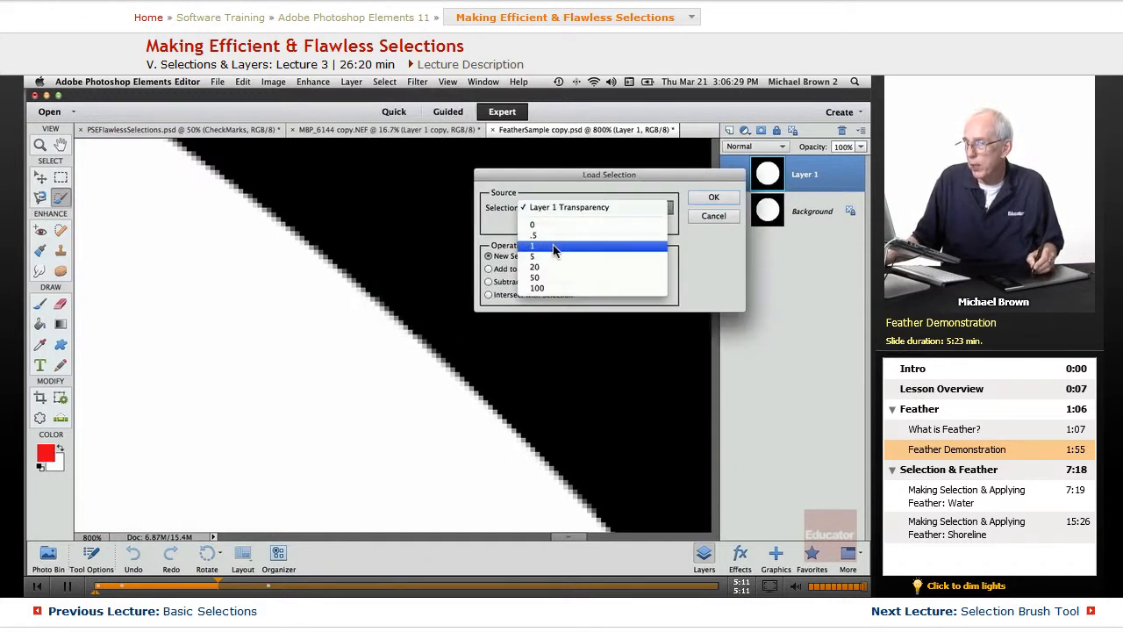
{"action": "left_click", "coordinate": [553, 247]}
{"action": "left_click", "coordinate": [713, 197]}
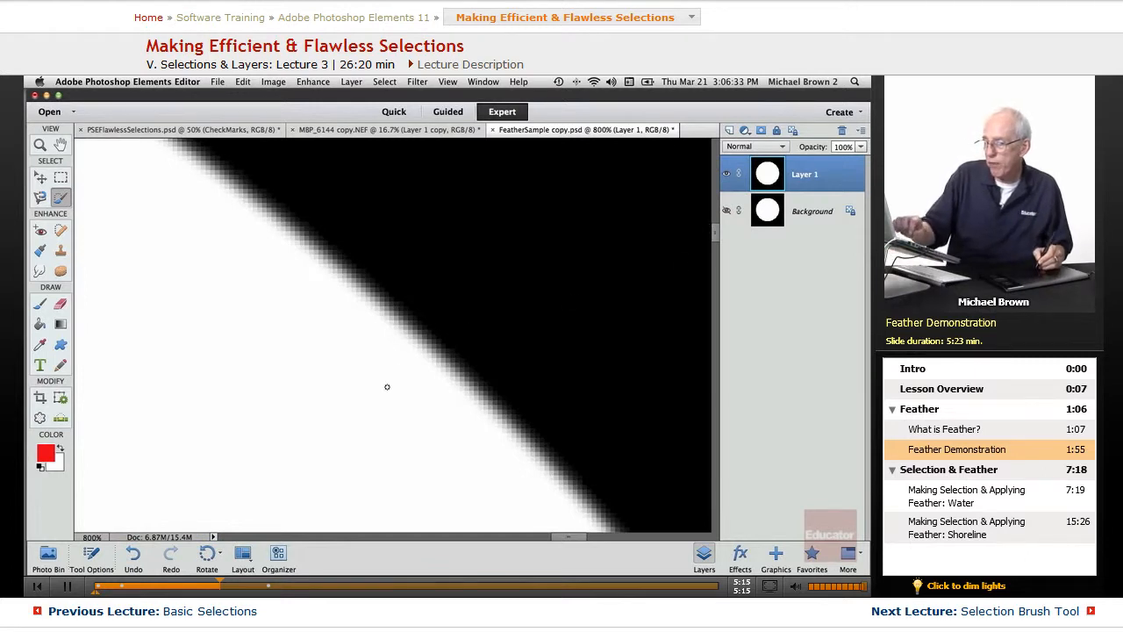
Compare the mask edges of selections "0" and "1" by repeatedly undoing and redoing the last selection load
{"action": "key", "text": "super+z"}
{"action": "key", "text": "super+y"}
{"action": "key", "text": "super+z"}
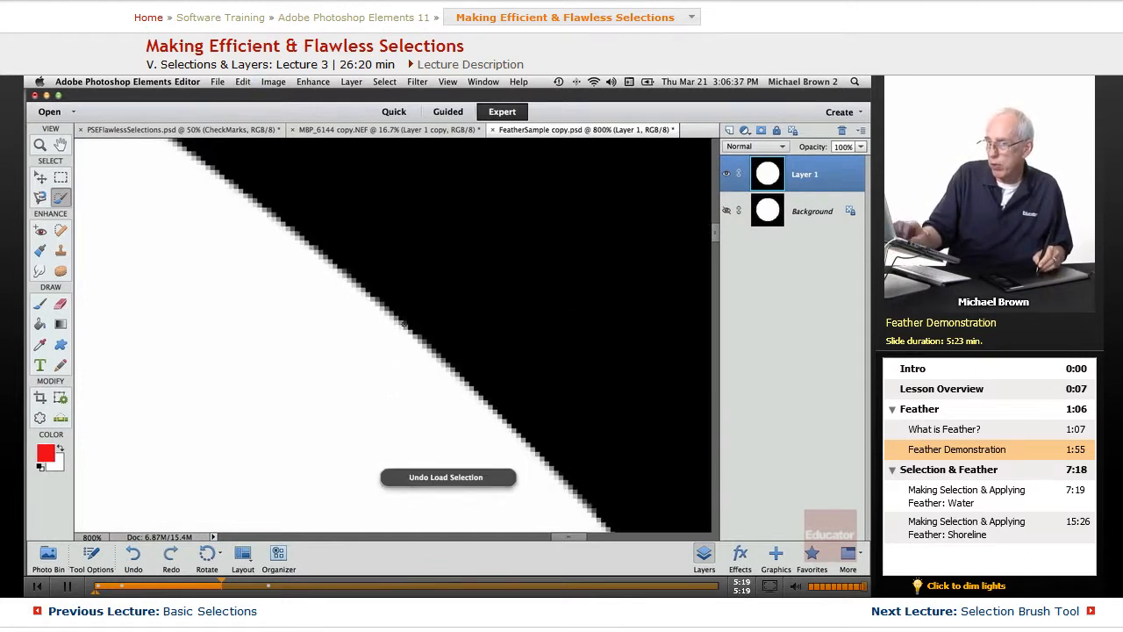
{"action": "key", "text": "super+y"}
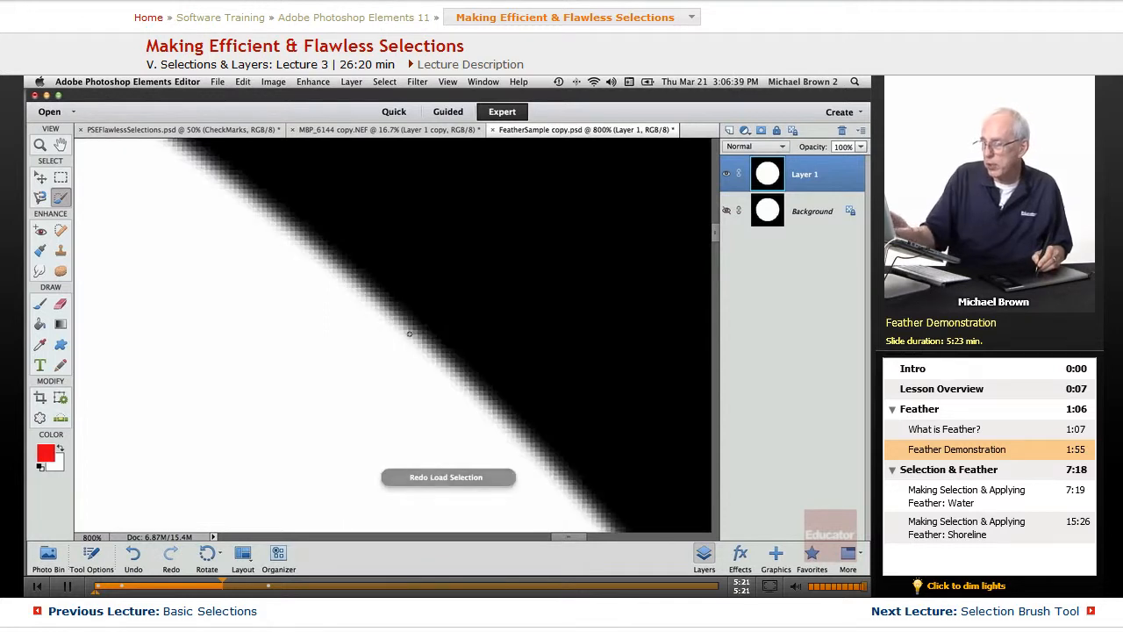
{"action": "key", "text": "super+minus"}
{"action": "key", "text": "super+minus"}
{"action": "key", "text": "super+minus"}
{"action": "key", "text": "super+minus"}
{"action": "key", "text": "super+minus"}
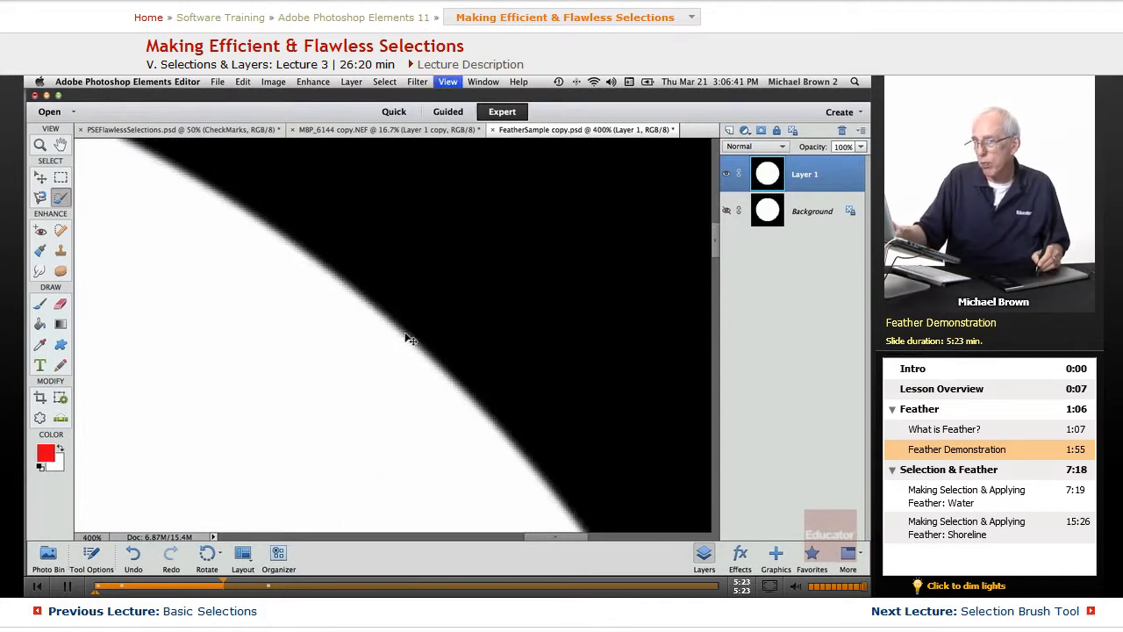
Compare the mask edges of selections "0" and "1" at 300% down to 100% magnification, toggling the last selection load
{"action": "key", "text": "super+z"}
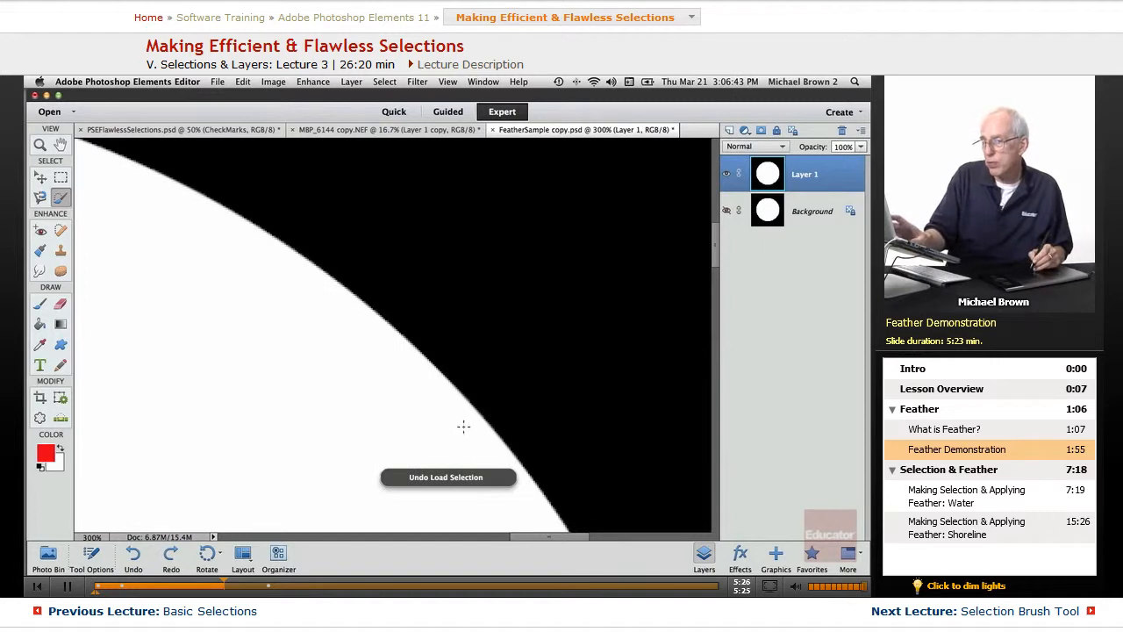
{"action": "key", "text": "super+y"}
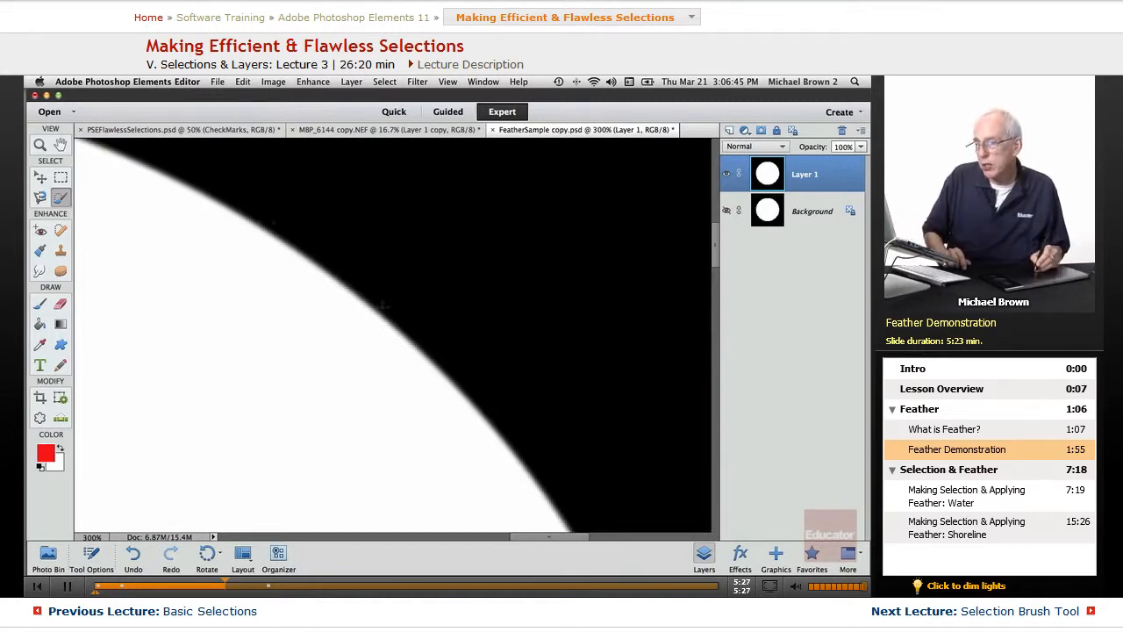
{"action": "key", "text": "super+minus"}
{"action": "key", "text": "super+minus"}
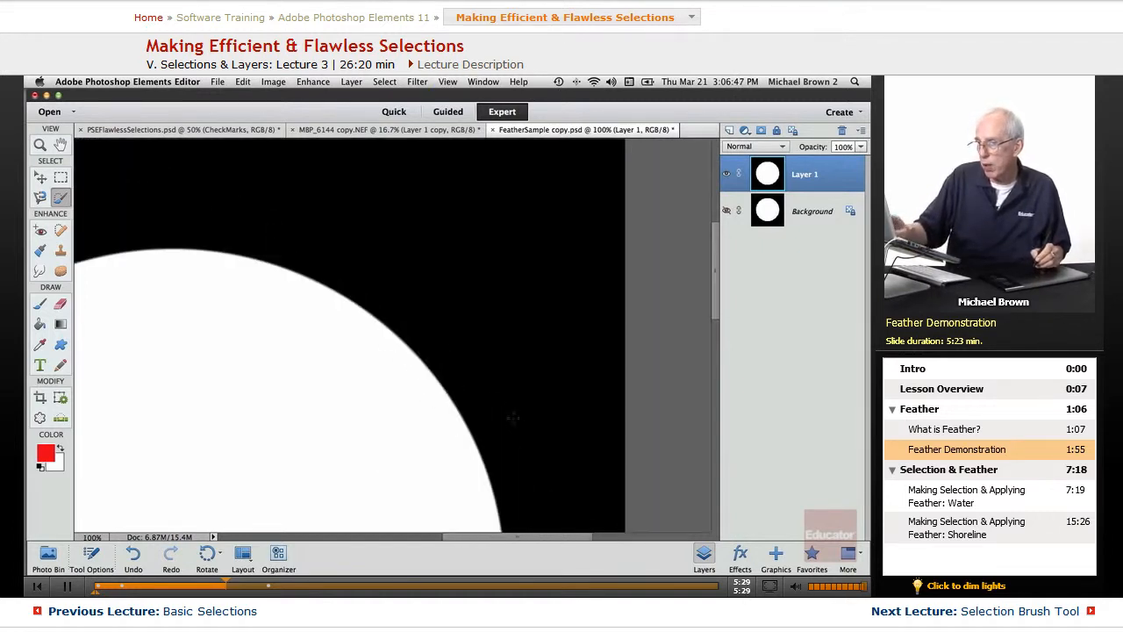
{"action": "key", "text": "super+plus"}
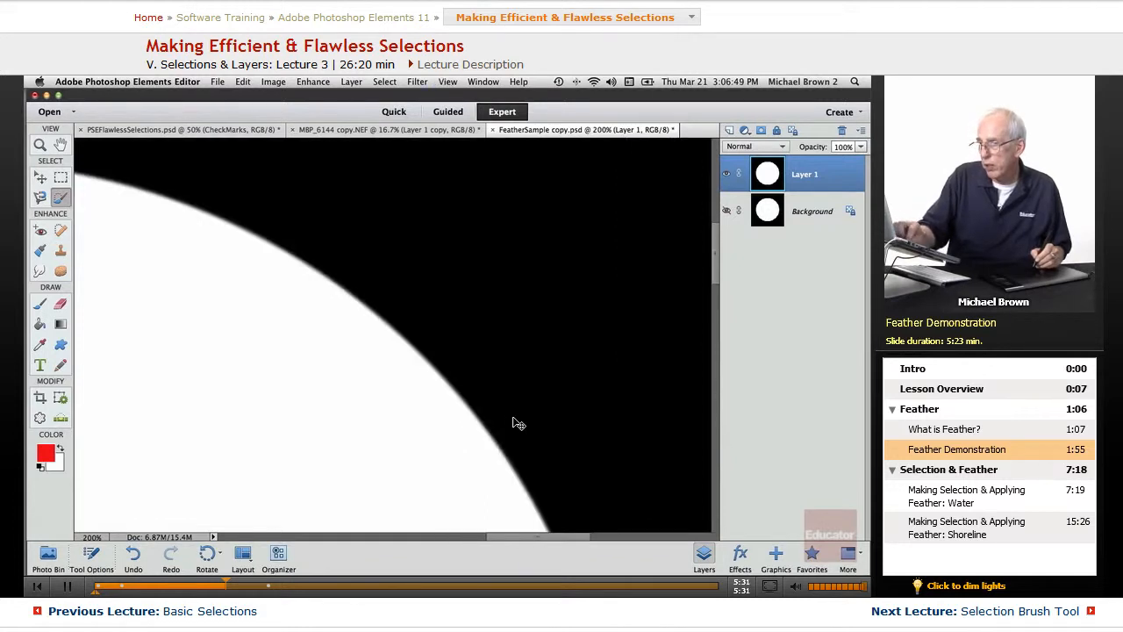
{"action": "key", "text": "super+z"}
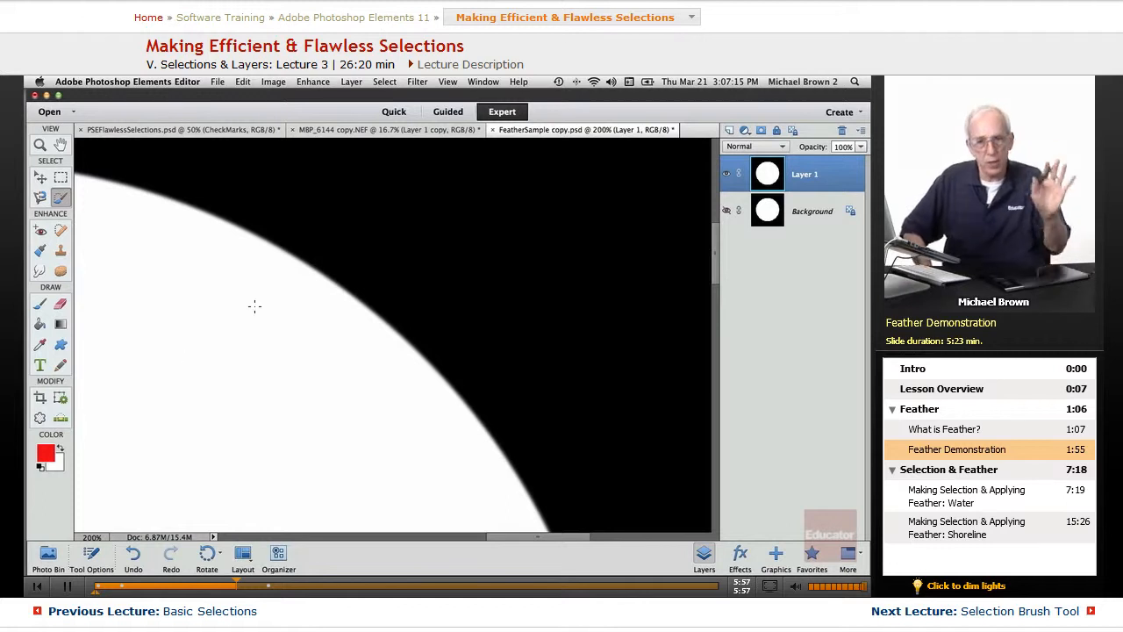
Load the saved selection "5" as a new selection
{"action": "left_click", "coordinate": [386, 82]}
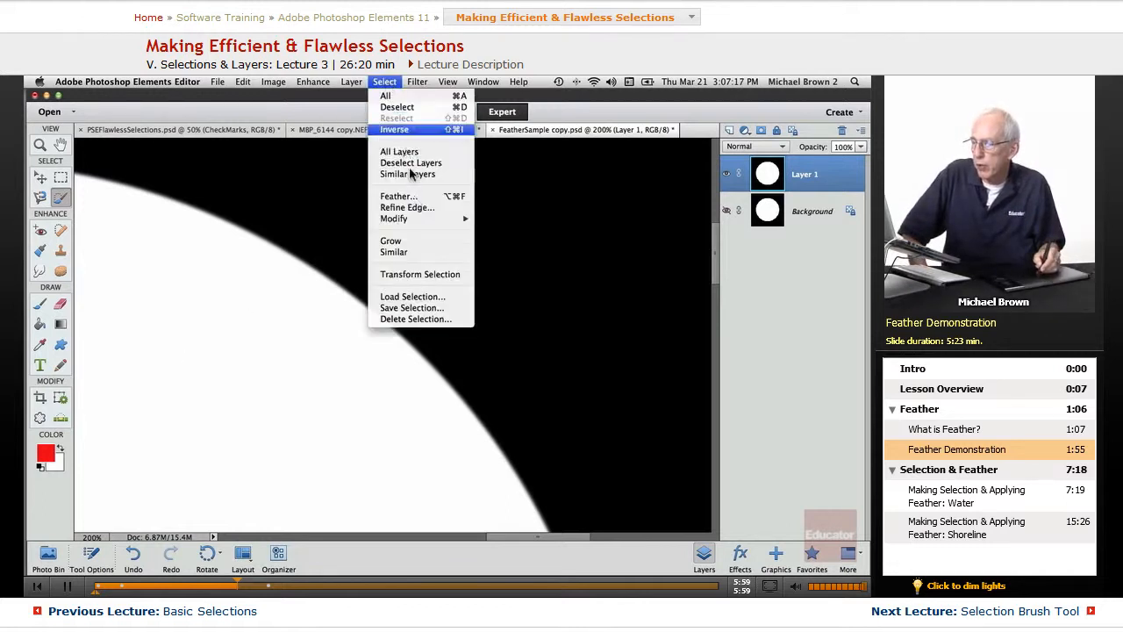
{"action": "left_click", "coordinate": [427, 298]}
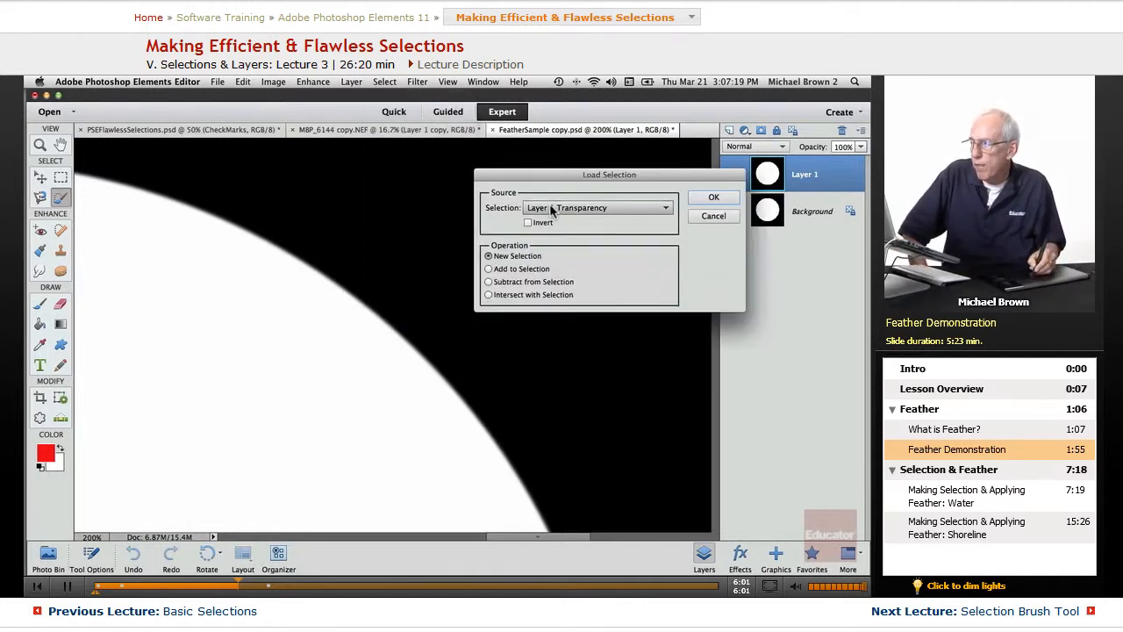
{"action": "left_click", "coordinate": [555, 209]}
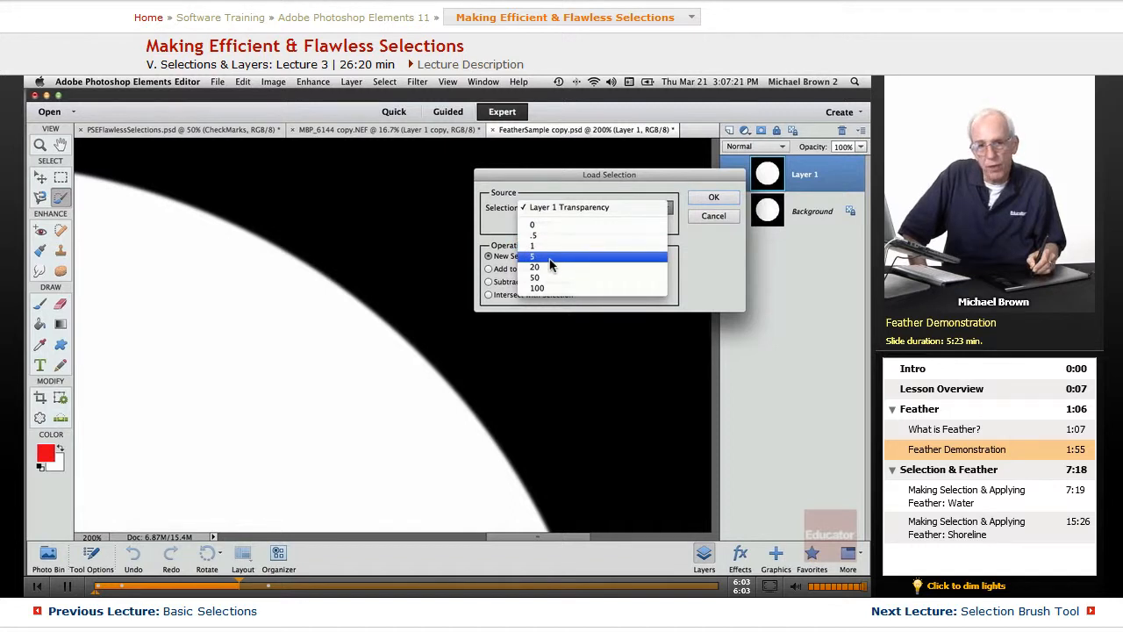
{"action": "left_click", "coordinate": [551, 258]}
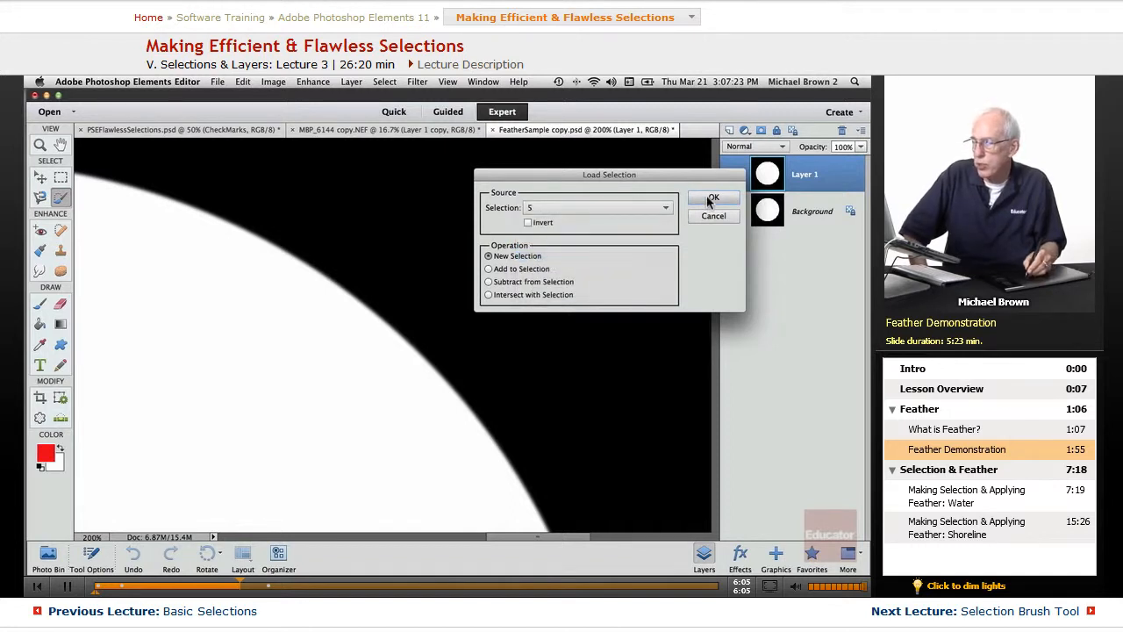
{"action": "left_click", "coordinate": [713, 197]}
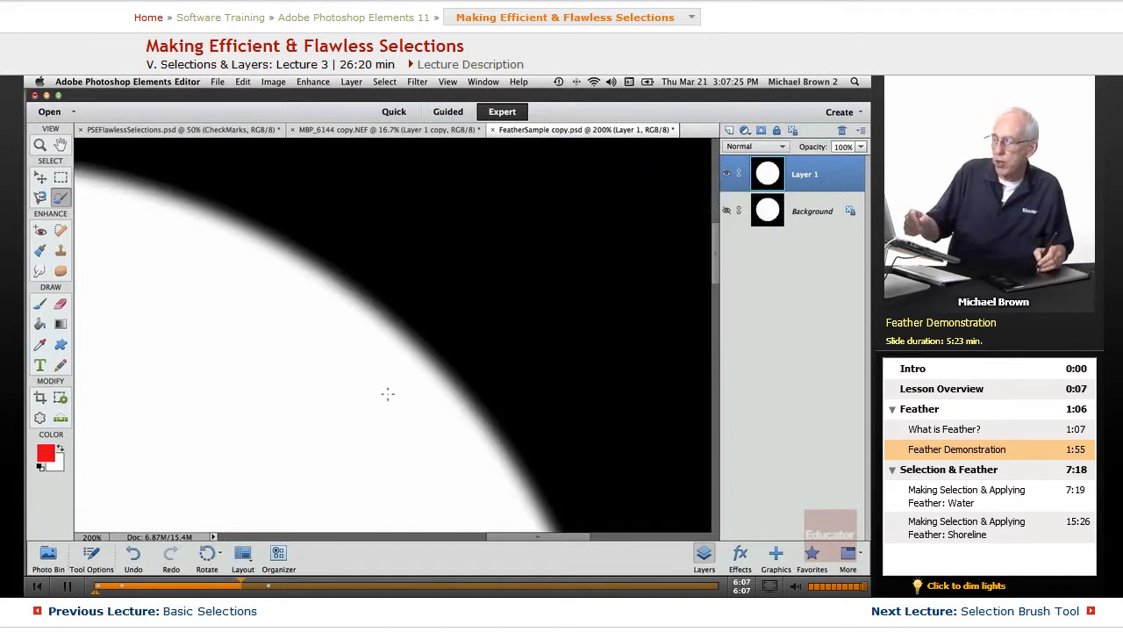
Compare the mask edges of selections "5" and "1" by undoing and redoing the load, leaving it undone
{"action": "key", "text": "ctrl+z"}
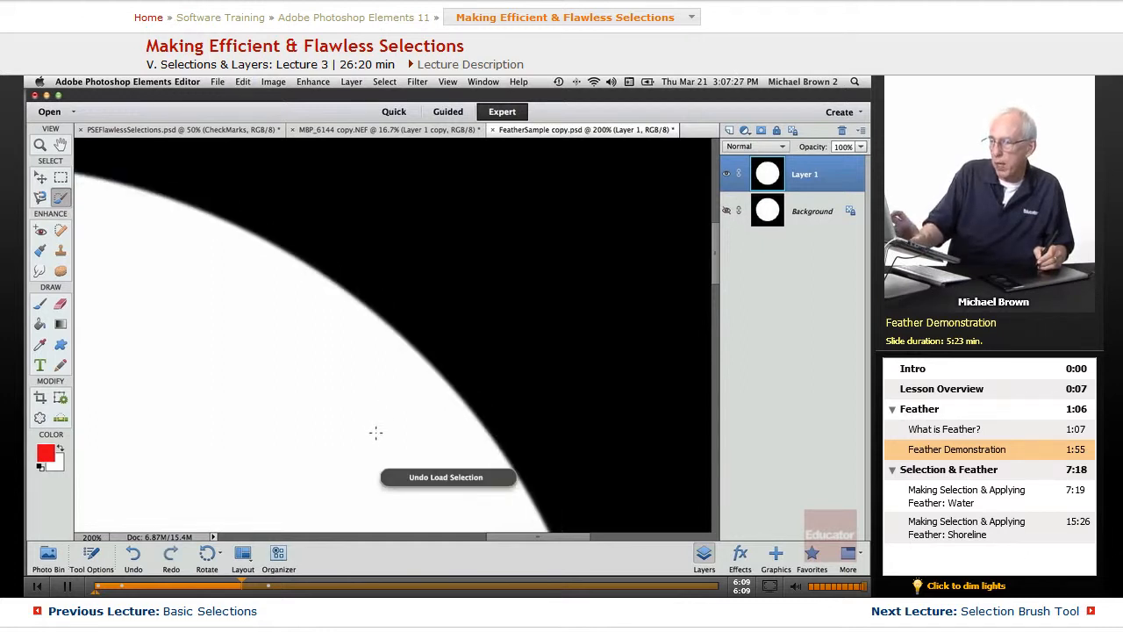
{"action": "key", "text": "ctrl+y"}
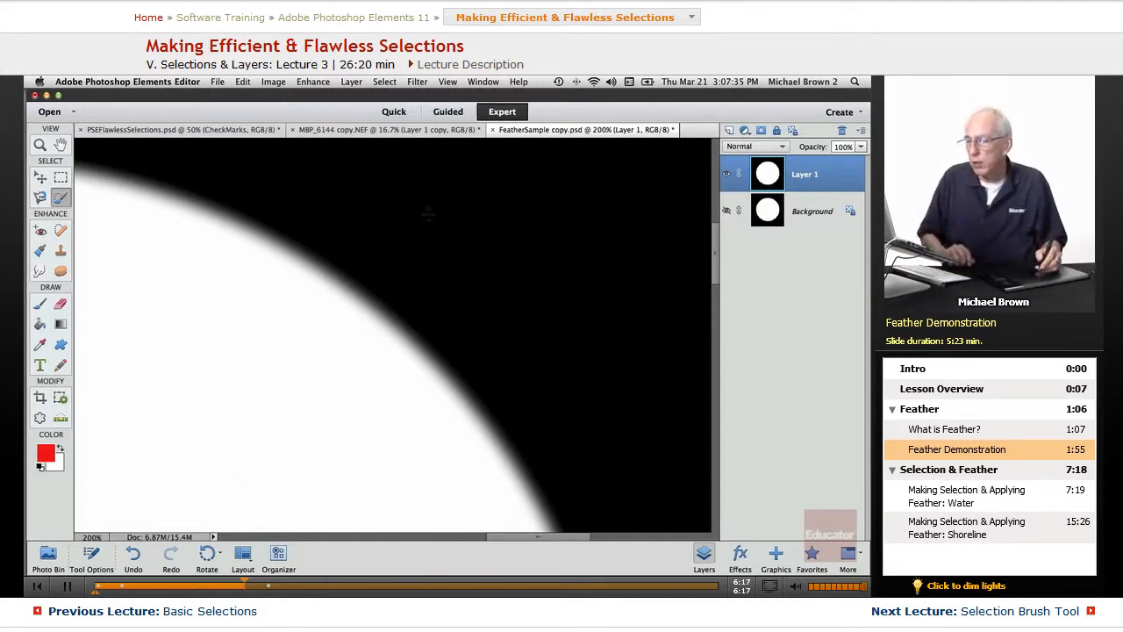
{"action": "key", "text": "ctrl+z"}
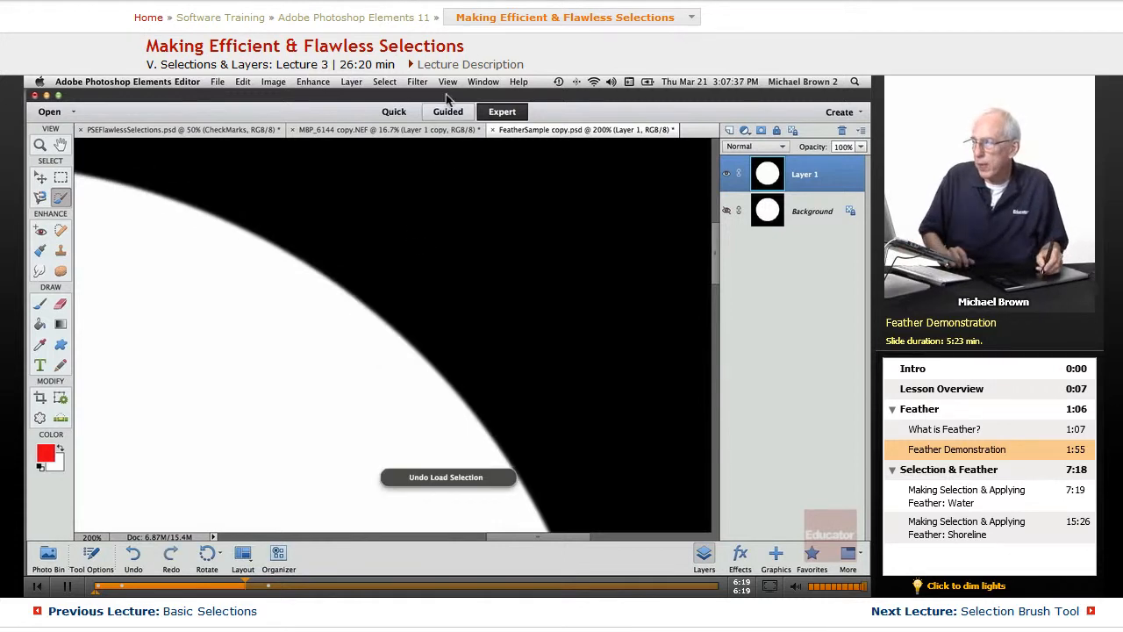
Load the saved selection "20" as a new selection
{"action": "left_click", "coordinate": [384, 82]}
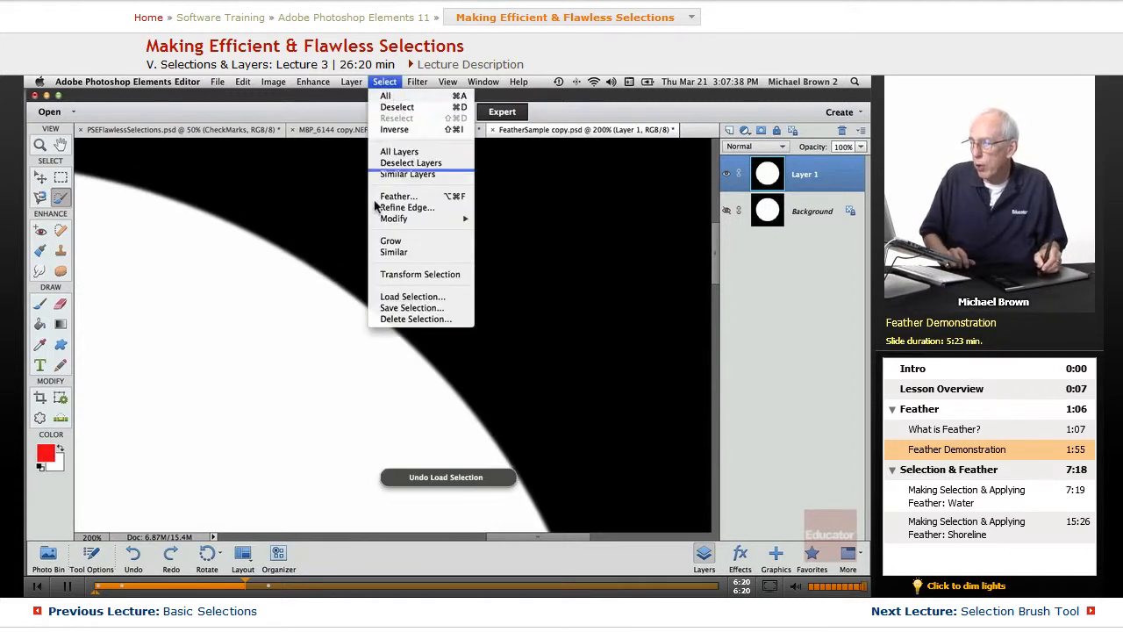
{"action": "left_click", "coordinate": [383, 299]}
{"action": "left_click", "coordinate": [555, 211]}
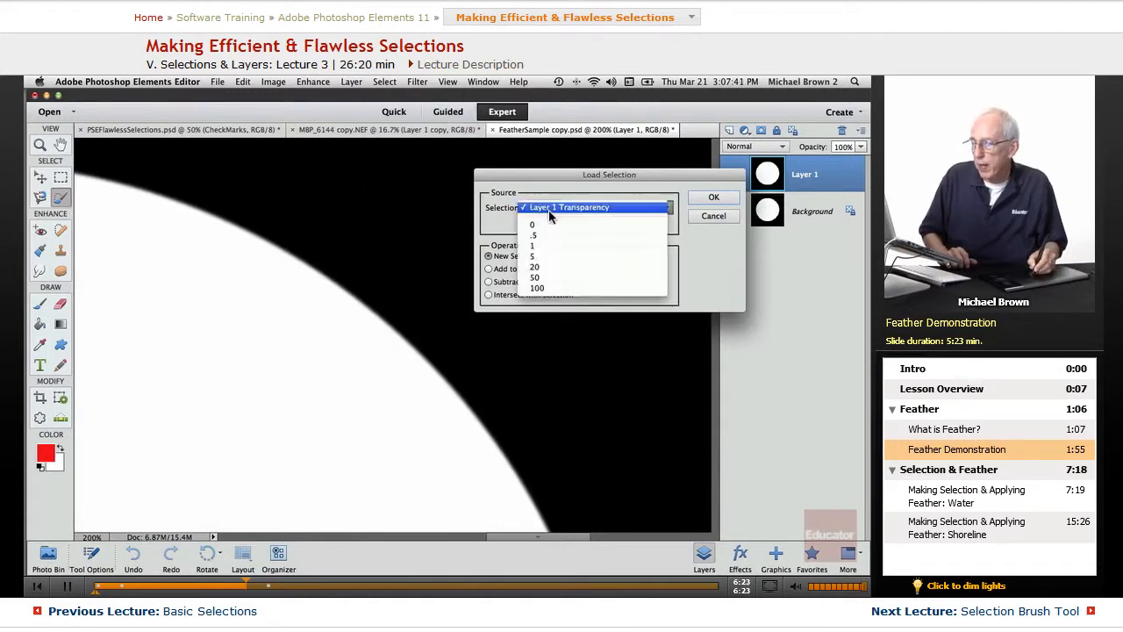
{"action": "left_click", "coordinate": [546, 267]}
{"action": "left_click", "coordinate": [710, 198]}
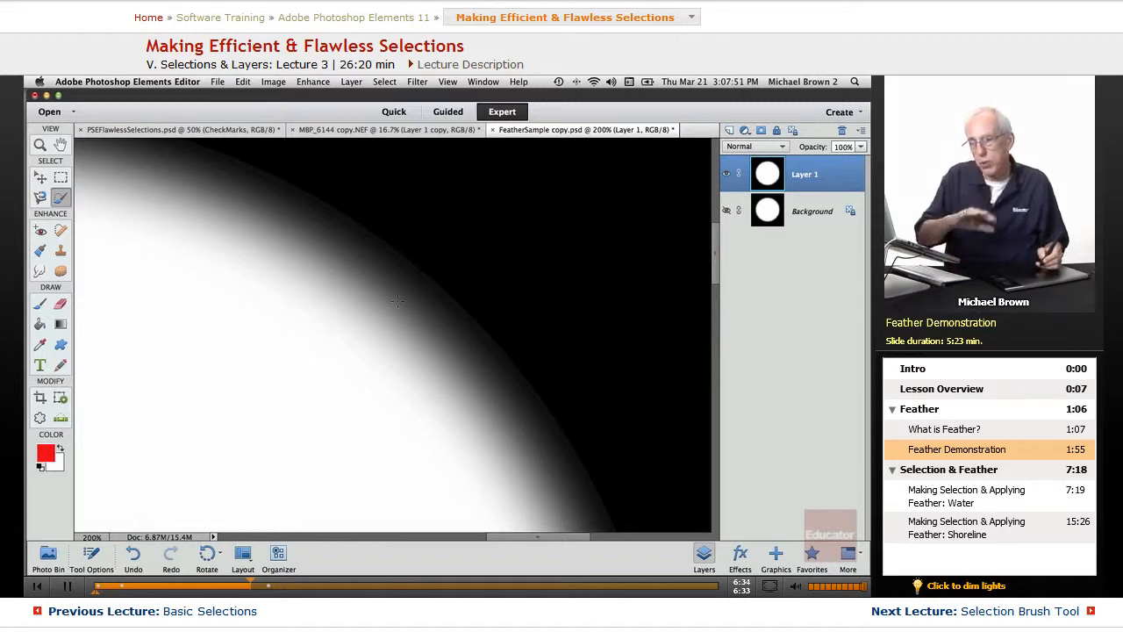
Compare the masks of selections "20" and "1" at 66.7% magnification by undoing and redoing the load, leaving it undone
{"action": "key", "text": "super+minus"}
{"action": "key", "text": "super+minus"}
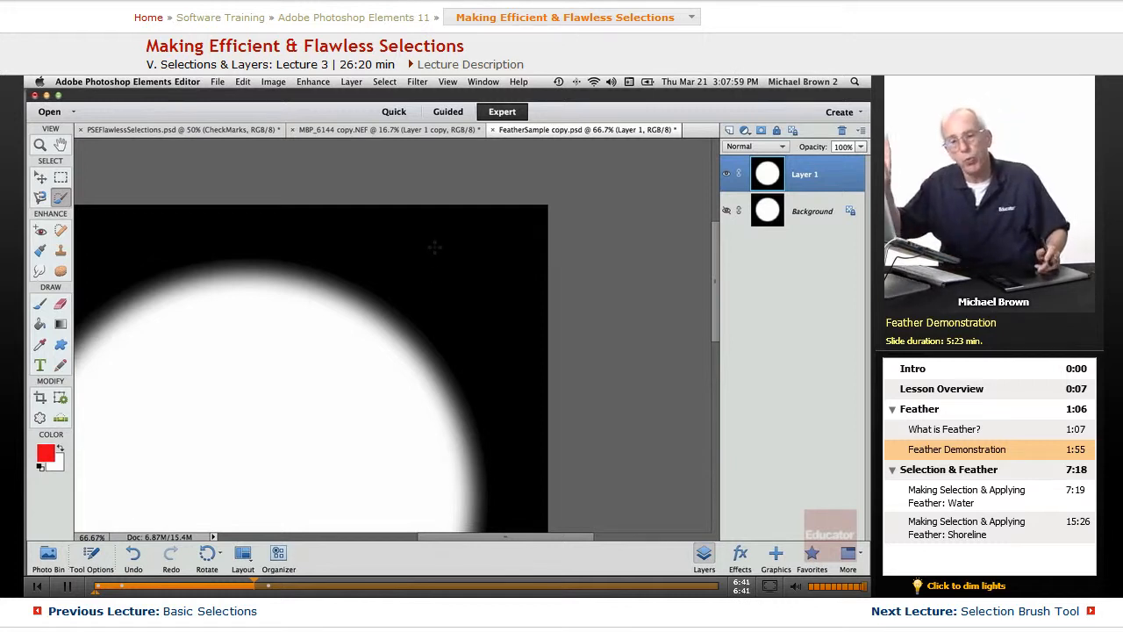
{"action": "key", "text": "super+z"}
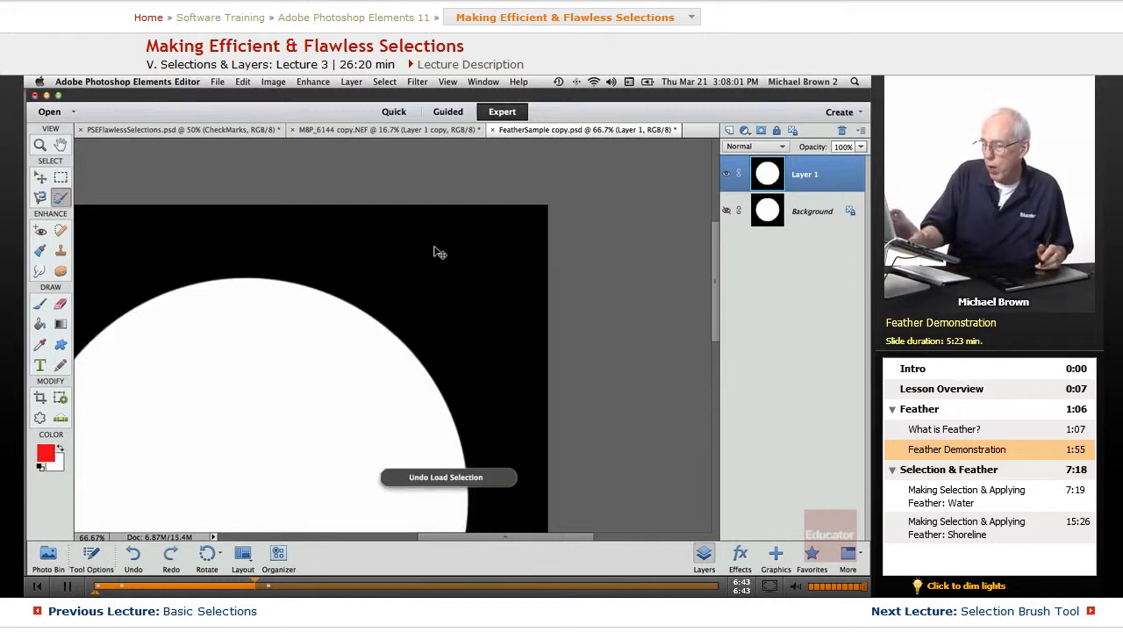
{"action": "key", "text": "super+y"}
{"action": "key", "text": "super+z"}
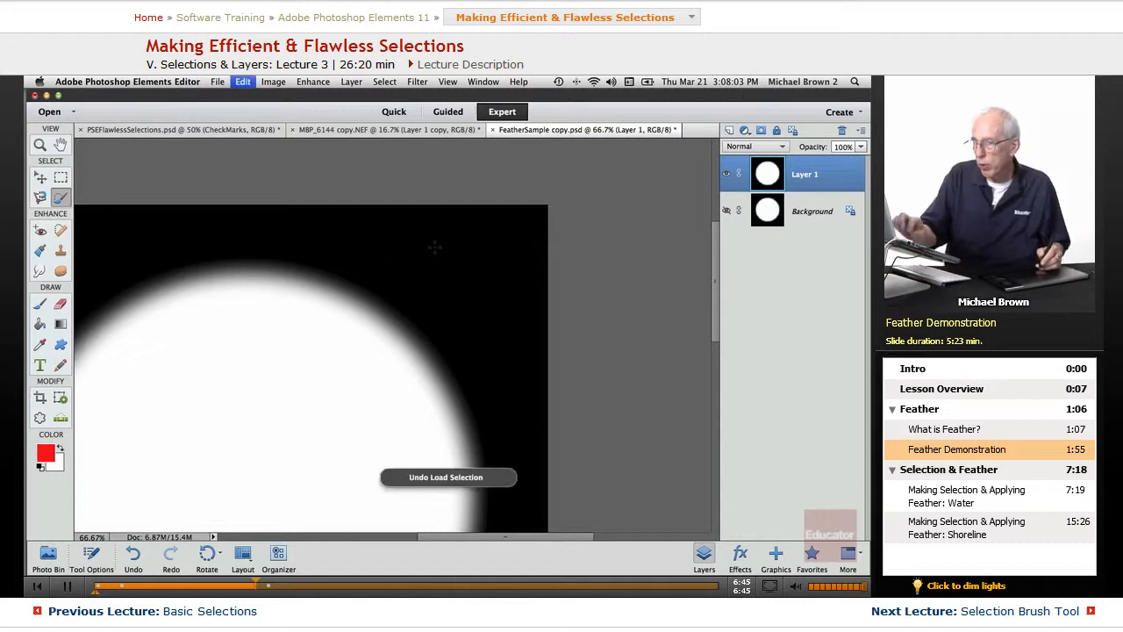
Load the saved selection "100" as a new selection
{"action": "left_click", "coordinate": [385, 82]}
{"action": "left_click", "coordinate": [410, 296]}
{"action": "left_click", "coordinate": [579, 207]}
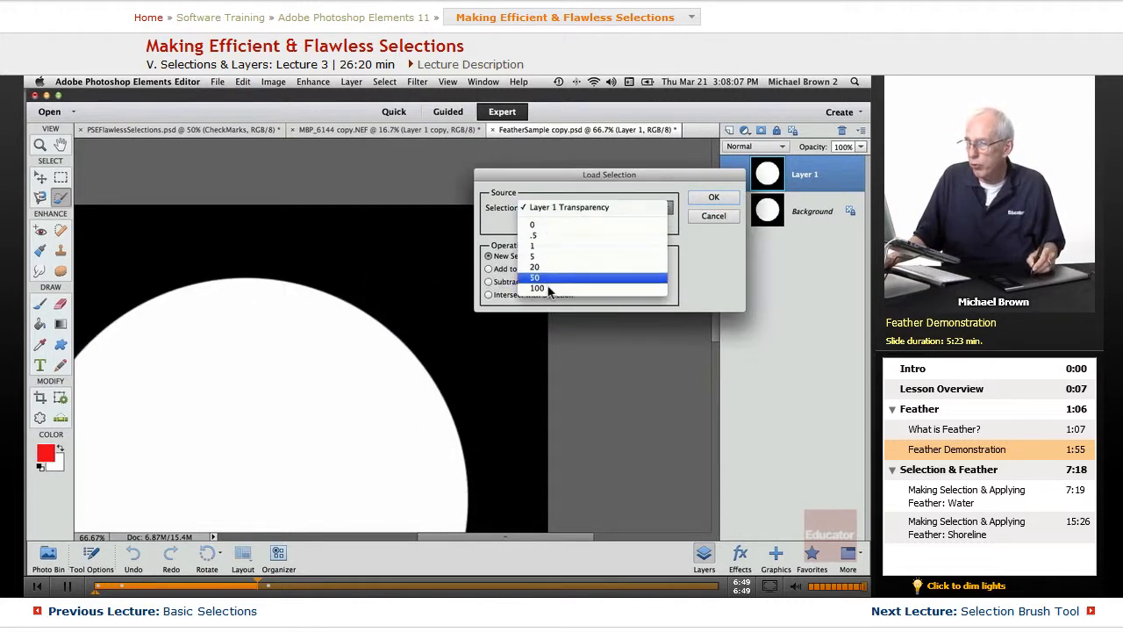
{"action": "left_click", "coordinate": [551, 297]}
{"action": "left_click", "coordinate": [713, 197]}
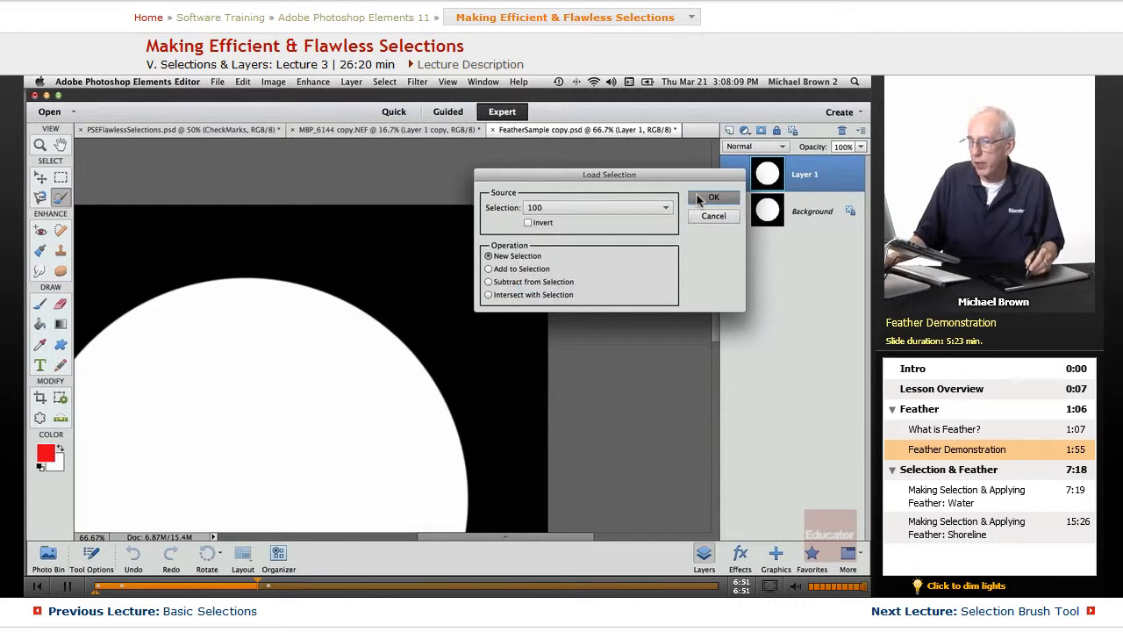